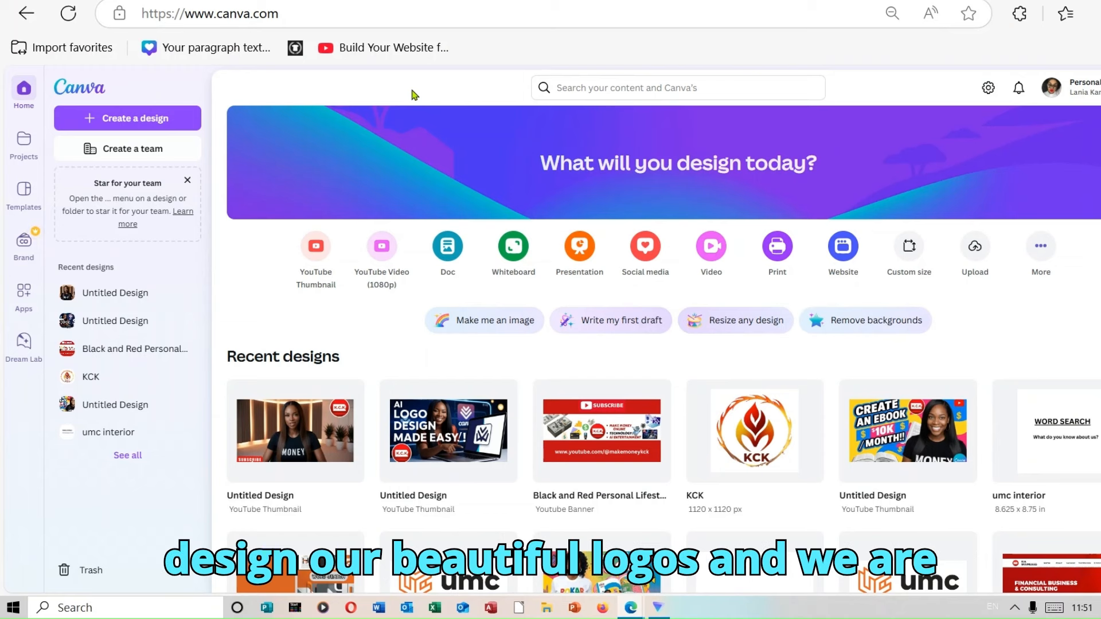
# Open Dream Lab in Canva and look over the previously generated logo images.
pyautogui.click(23, 343)
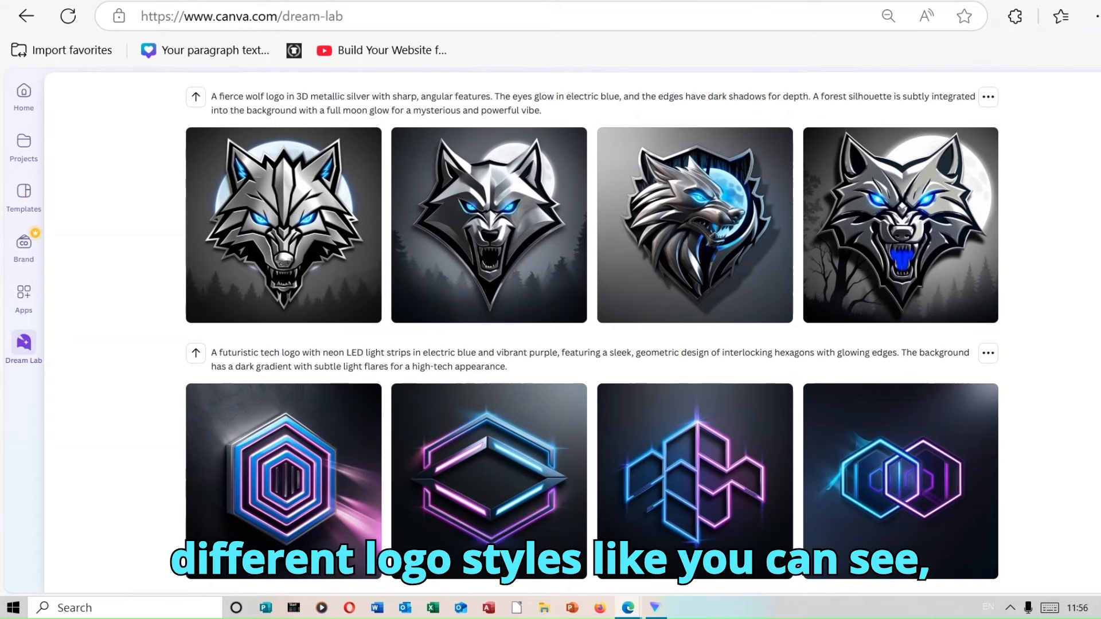
pyautogui.scroll(15, 591, 333)
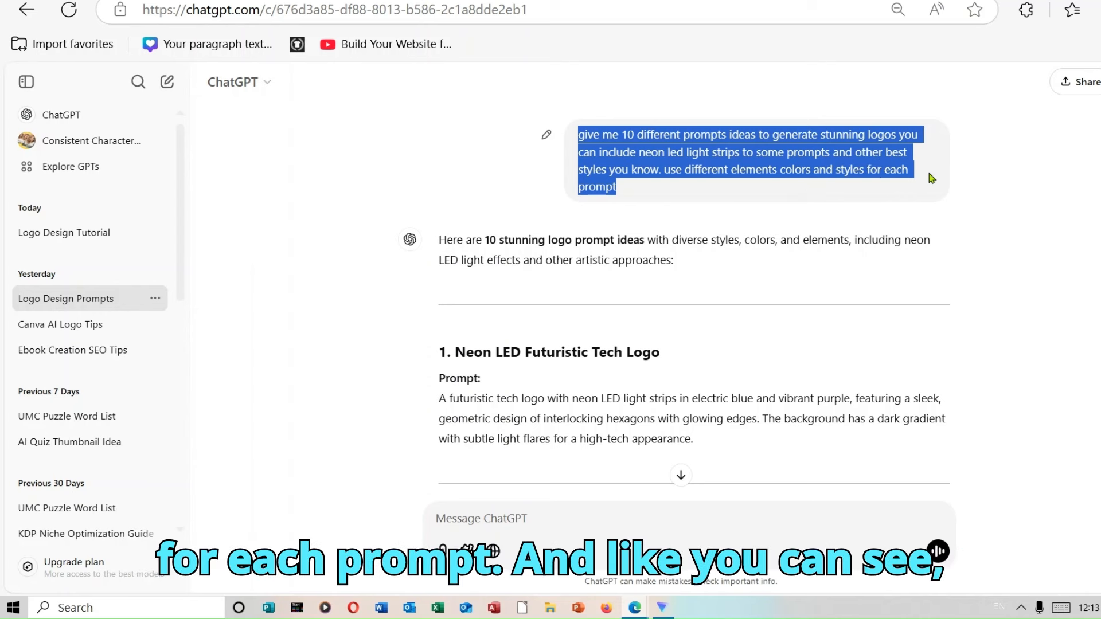
# Read through the ten logo prompt ideas in the ChatGPT Logo Design Prompts conversation.
pyautogui.scroll(-5, 693, 298)
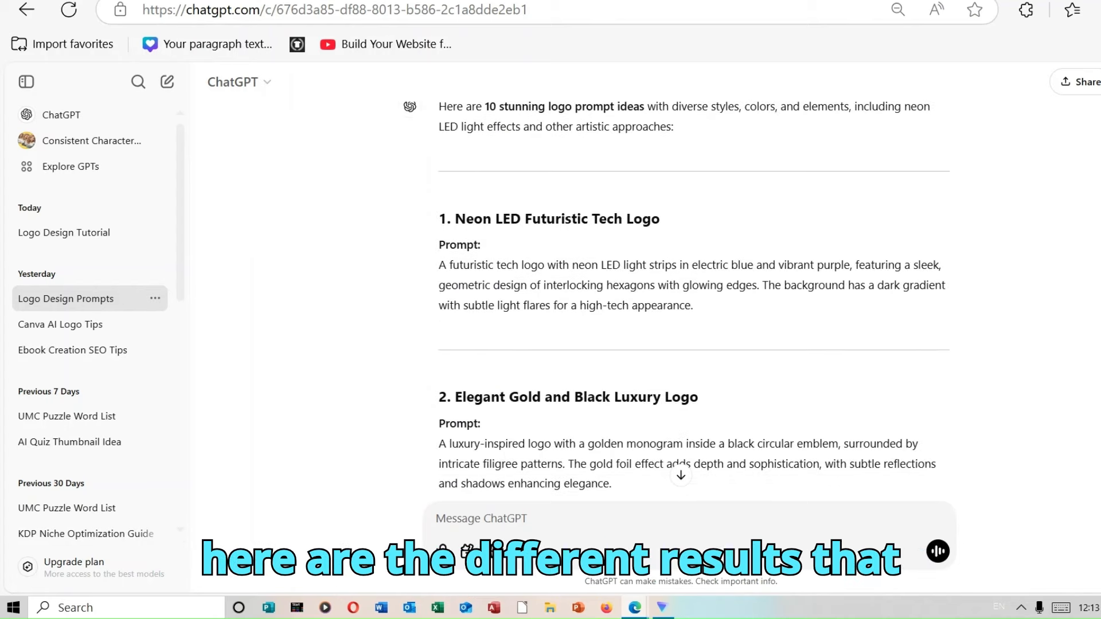
pyautogui.scroll(-5, 676, 298)
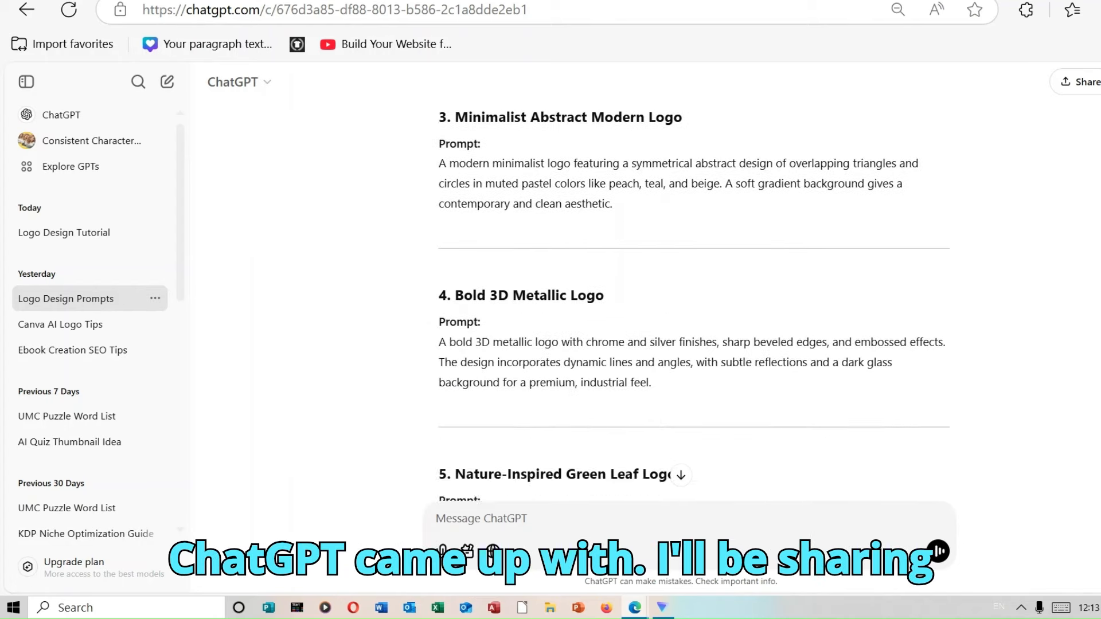
pyautogui.scroll(-5, 694, 303)
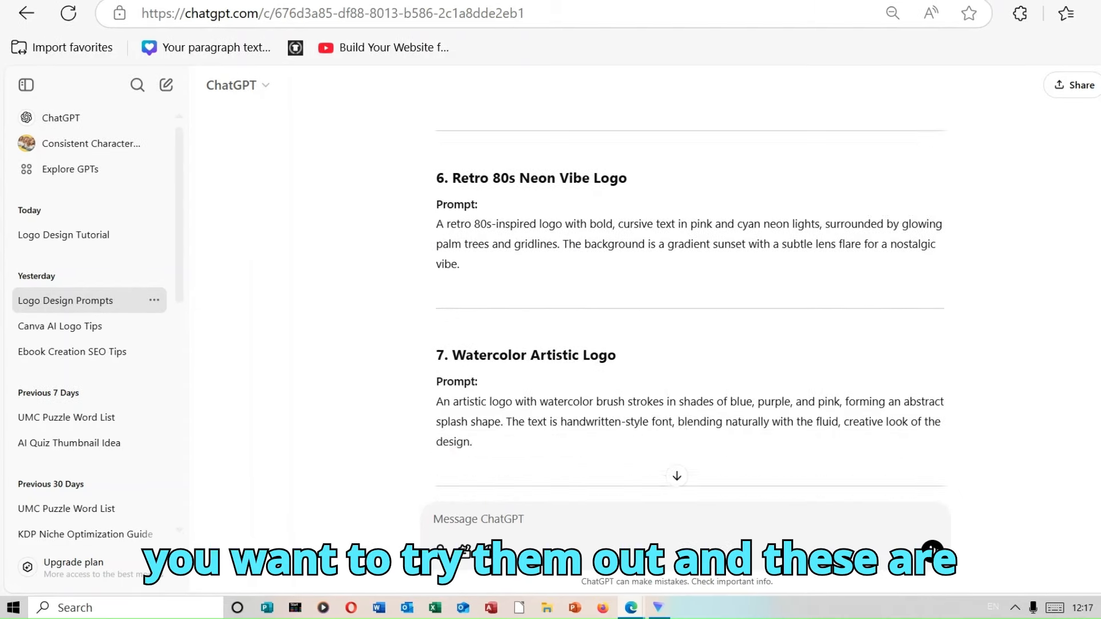
pyautogui.scroll(-8, 688, 299)
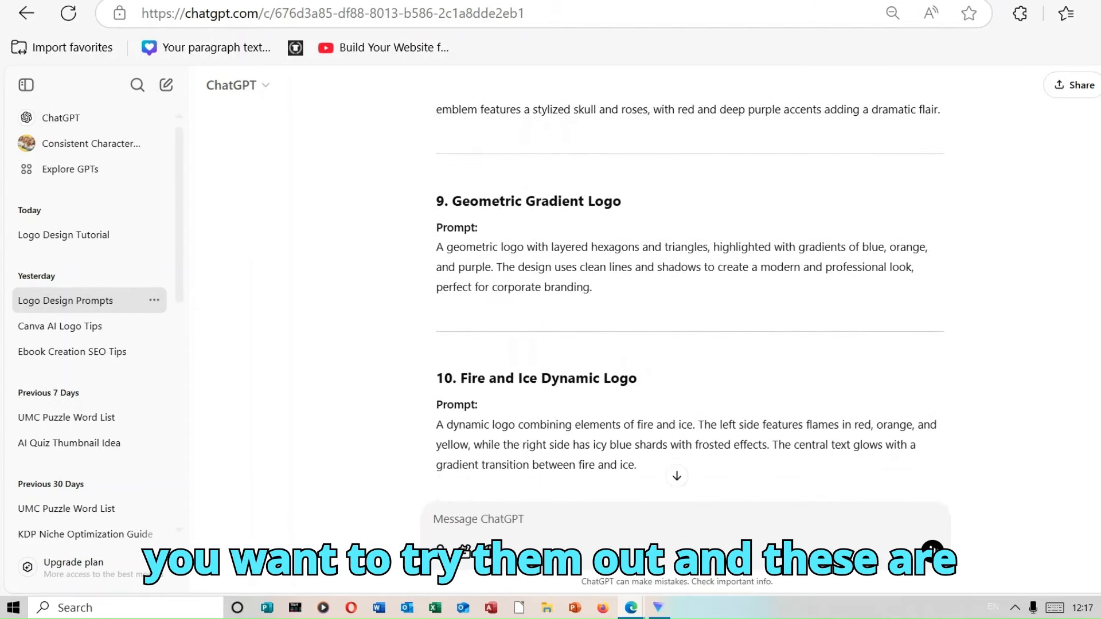
pyautogui.scroll(-4, 688, 287)
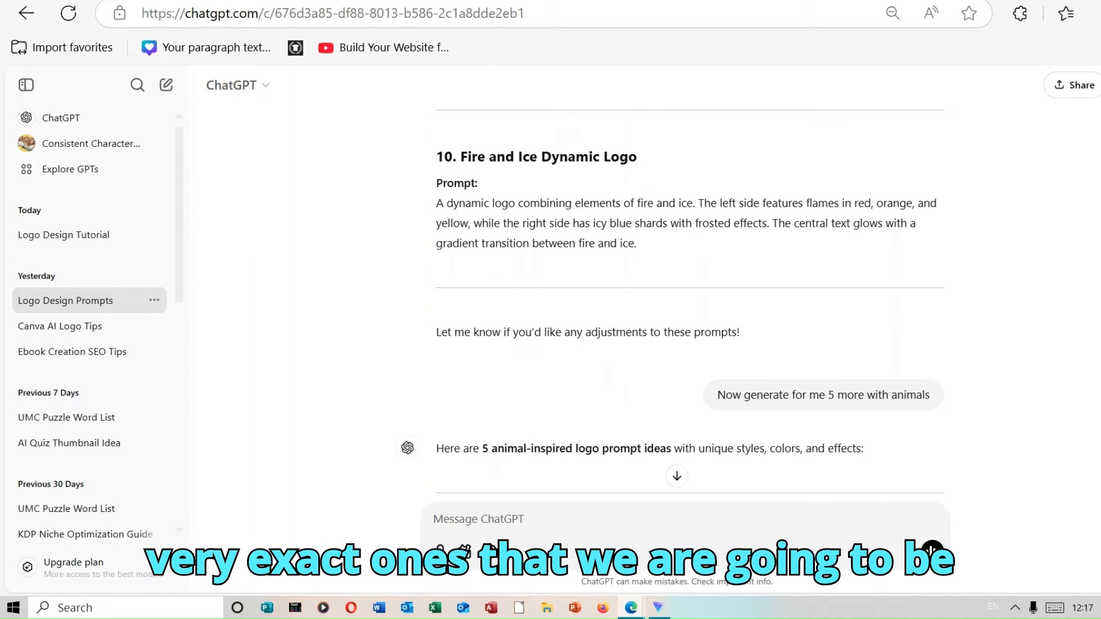
pyautogui.scroll(2, 688, 286)
pyautogui.scroll(-2, 688, 287)
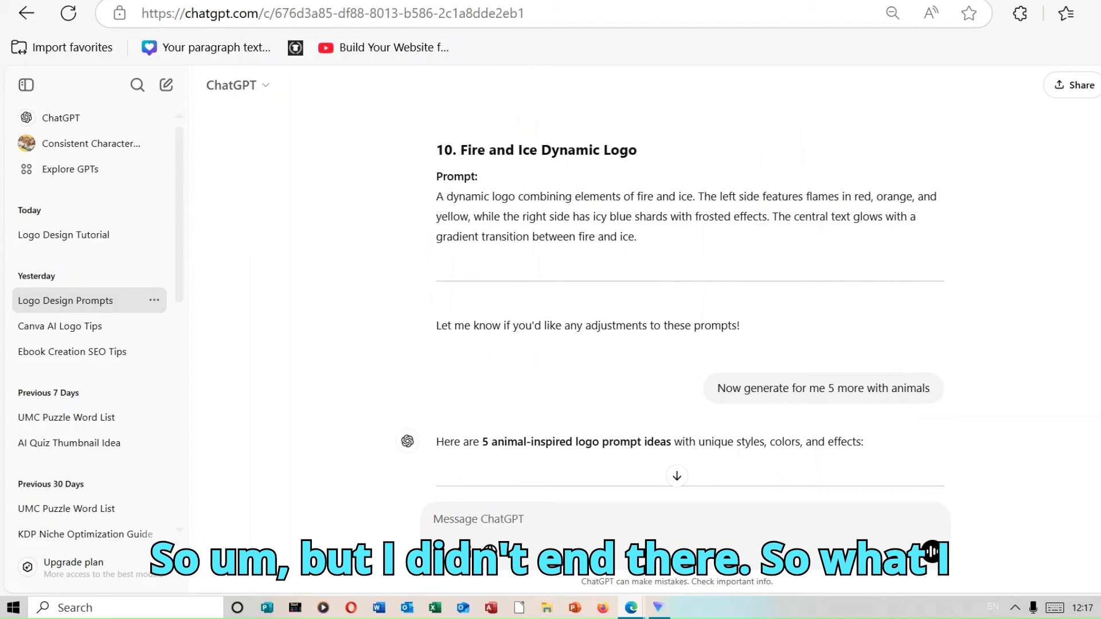
# Review the five animal-inspired logo prompts and the follow-up request for prompts combining an element with matching text.
pyautogui.scroll(-2, 723, 580)
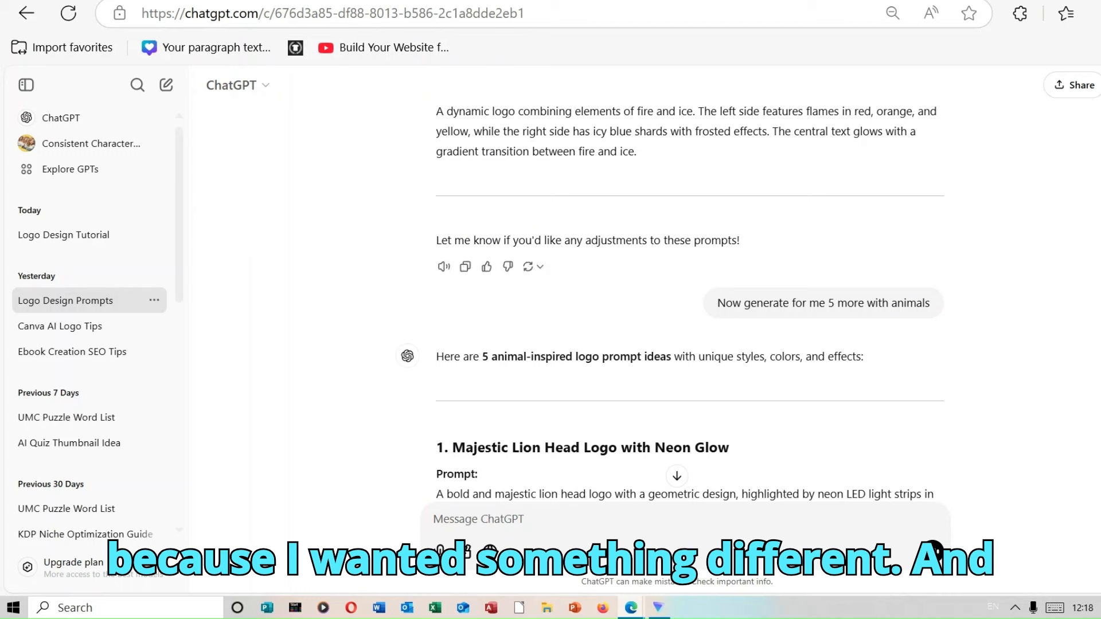
pyautogui.scroll(-3, 984, 303)
pyautogui.scroll(-1, 983, 304)
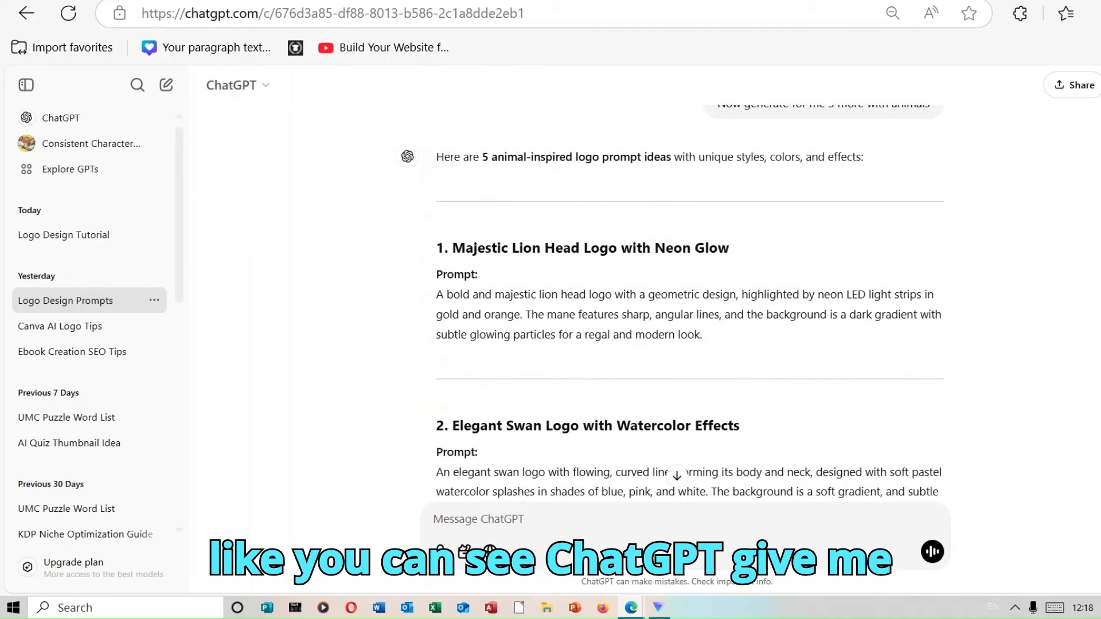
pyautogui.scroll(-3, 688, 293)
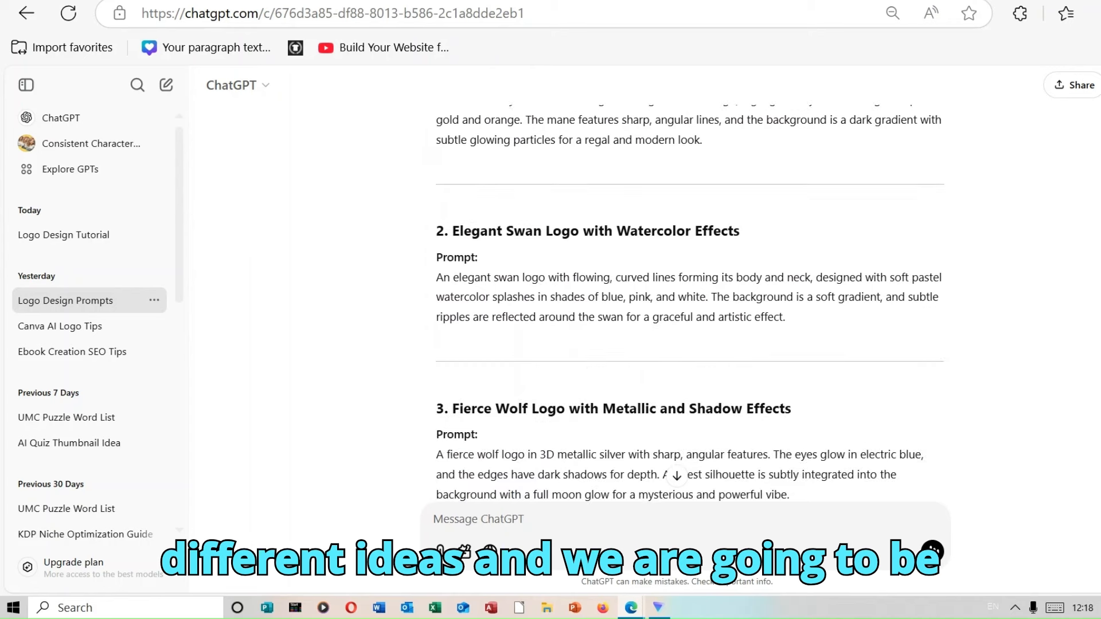
pyautogui.scroll(-2, 688, 309)
pyautogui.scroll(-3, 688, 310)
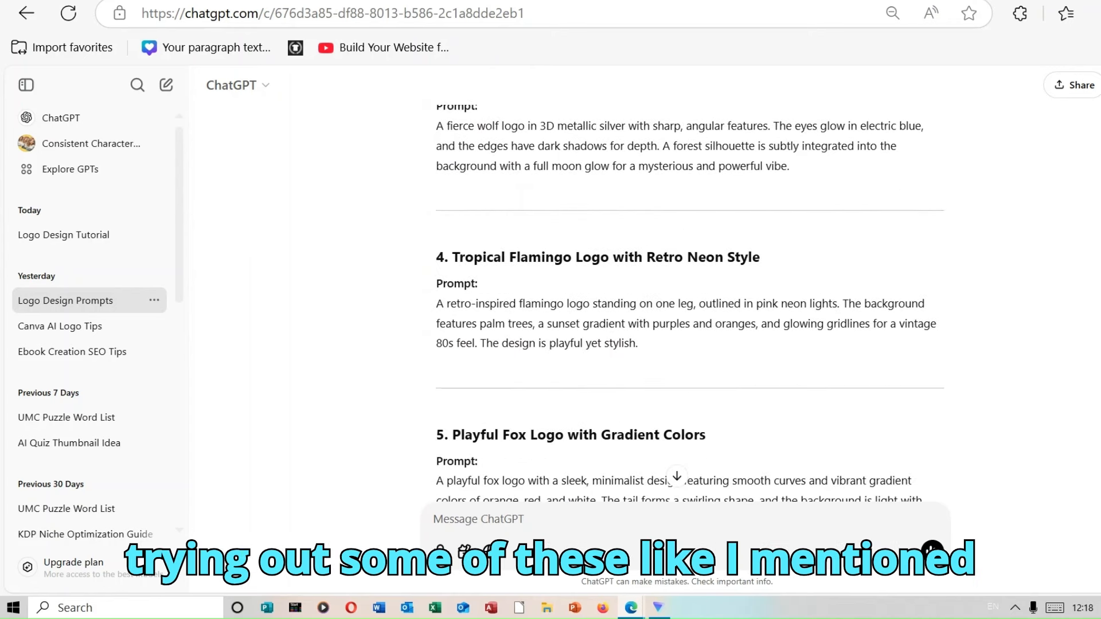
pyautogui.scroll(-3, 688, 310)
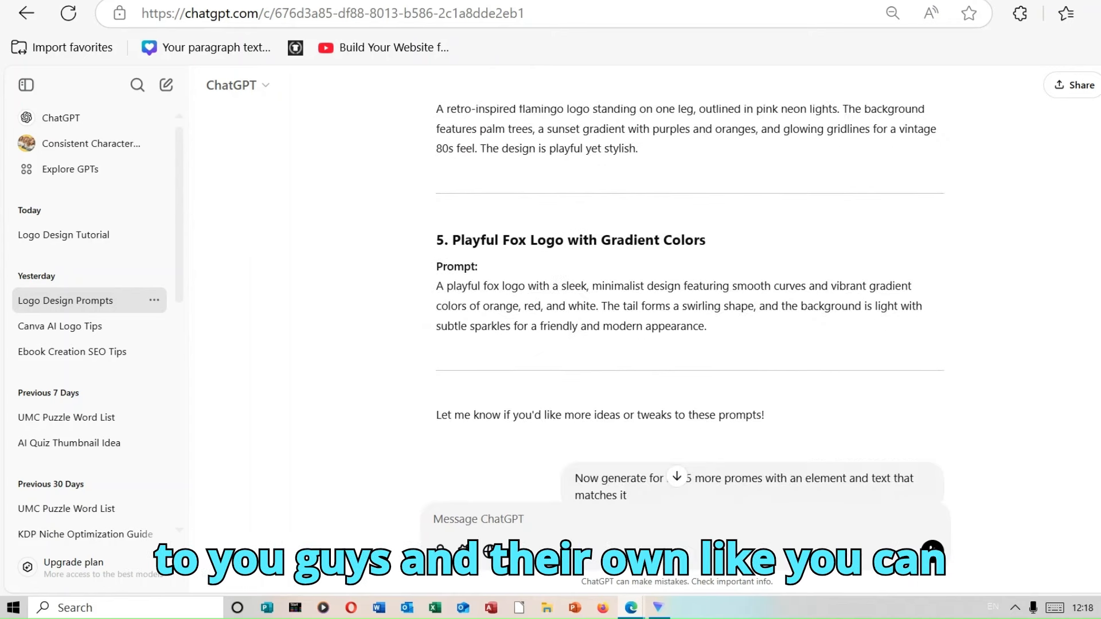
pyautogui.scroll(-2, 688, 310)
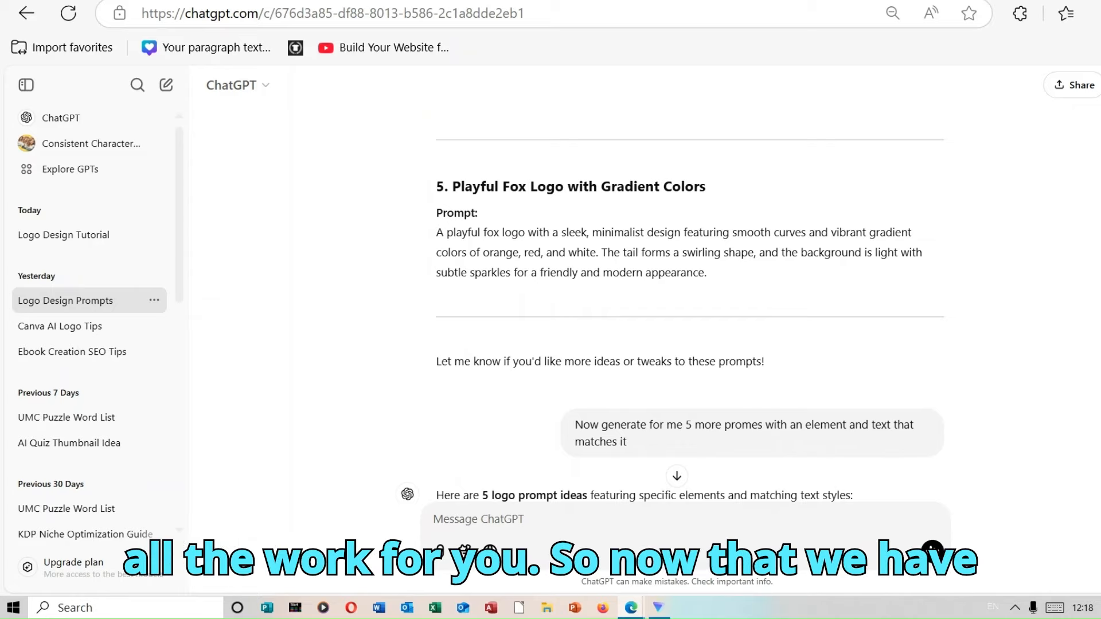
pyautogui.scroll(-20, 688, 310)
# Copy the full prompt text of idea 4, Bold 3D Metallic Logo, from the list of ten ideas.
pyautogui.scroll(12, 688, 310)
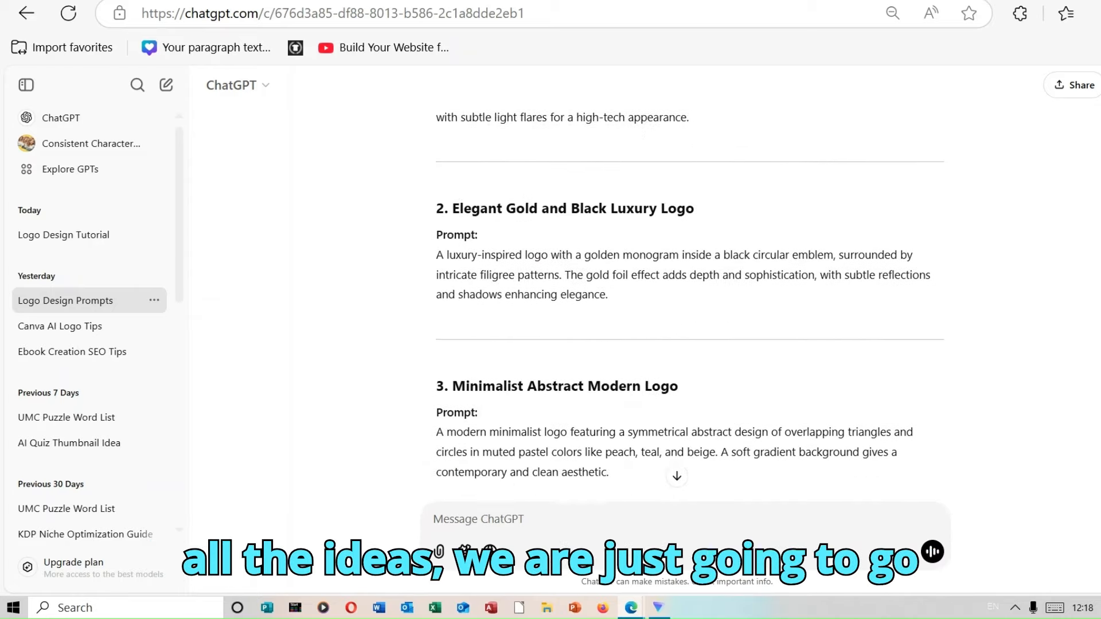
pyautogui.scroll(4, 688, 310)
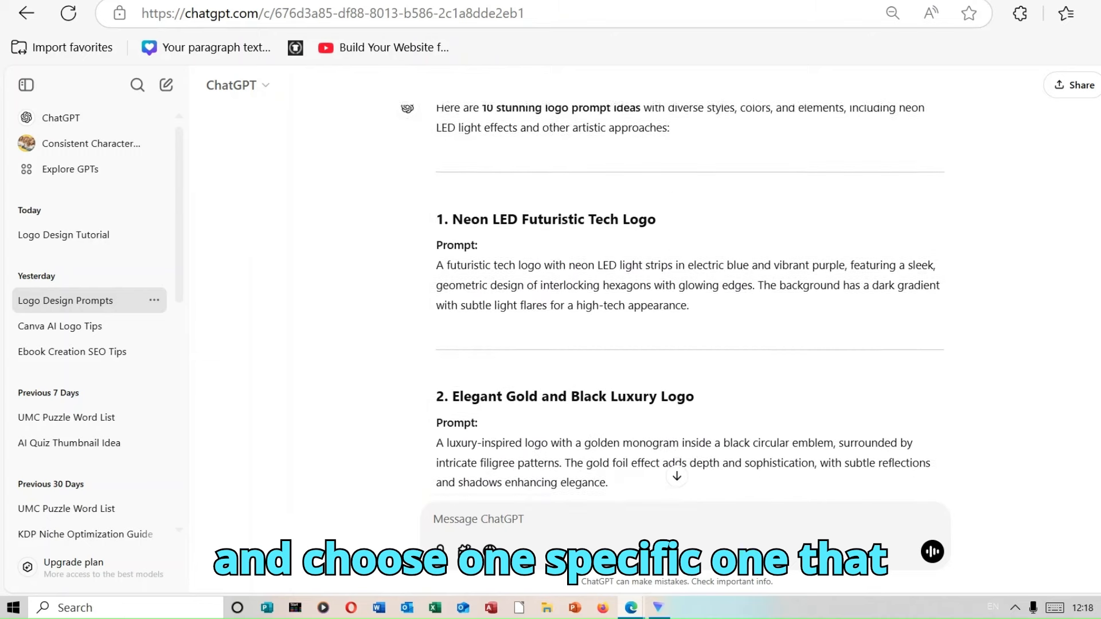
pyautogui.scroll(-8, 688, 310)
pyautogui.scroll(-1, 688, 309)
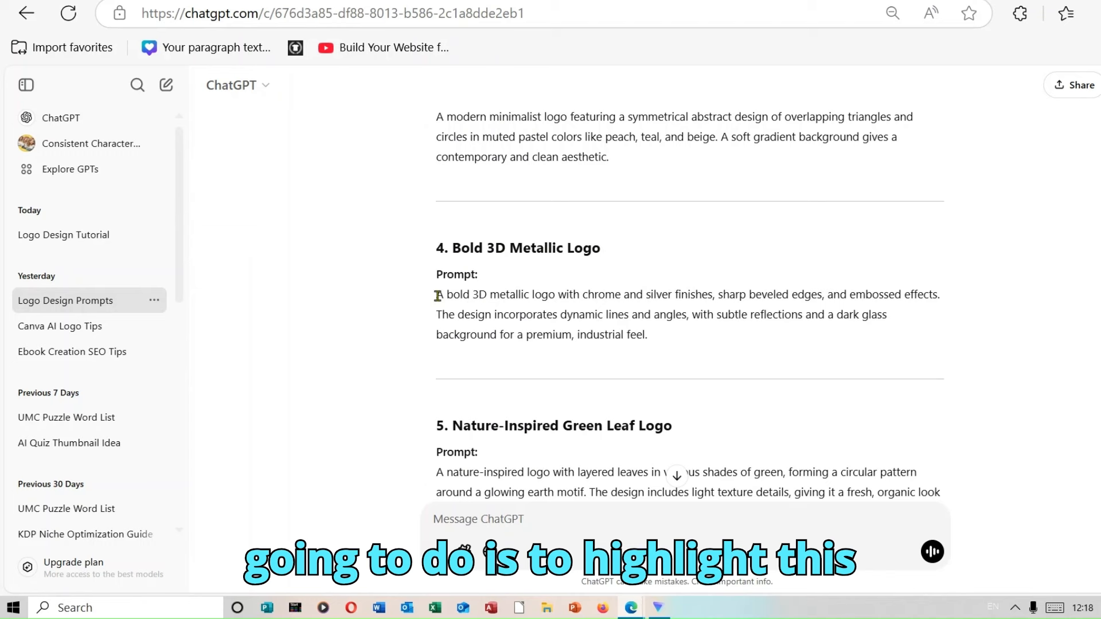
pyautogui.moveTo(438, 295); pyautogui.dragTo(762, 331)
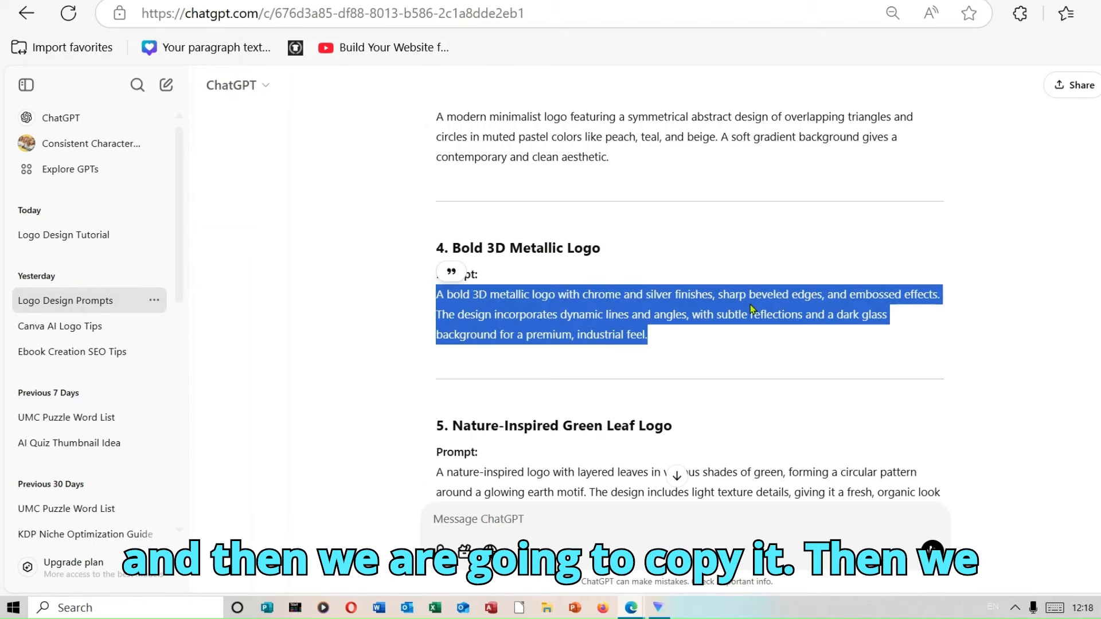
pyautogui.rightClick(749, 309)
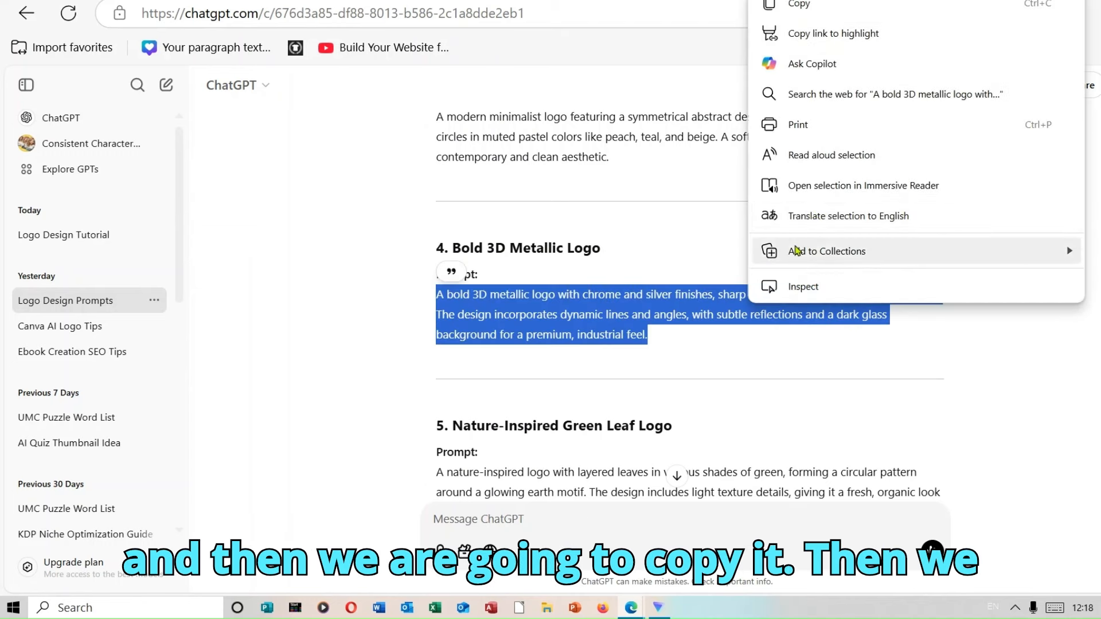
pyautogui.click(812, 9)
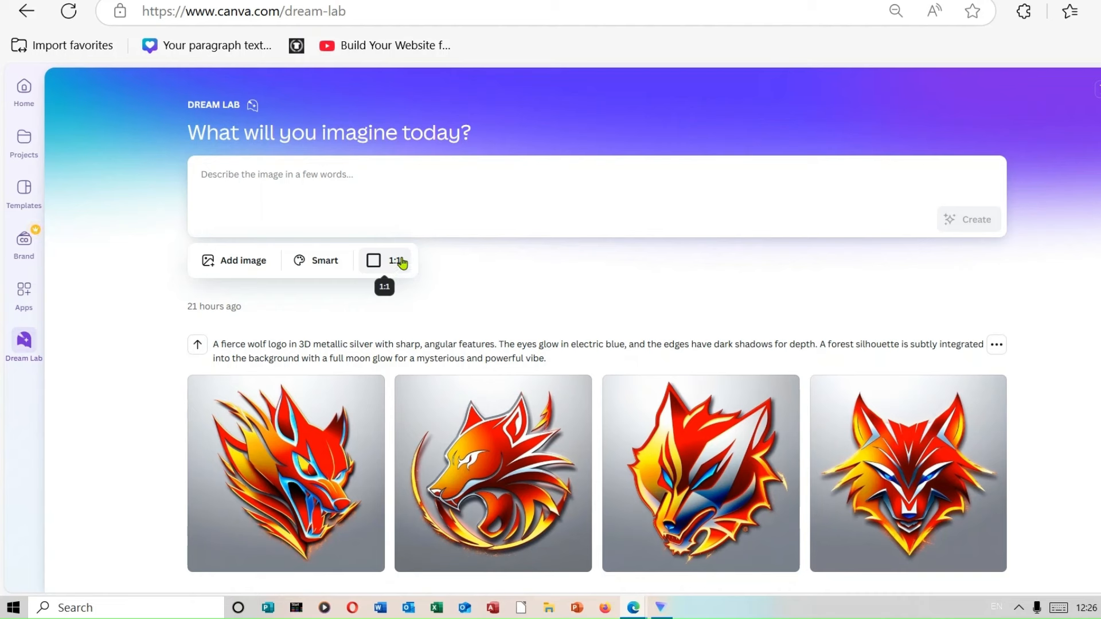
# Examine Dream Lab's available image styles and its reference image options in Canva without choosing any.
pyautogui.click(332, 268)
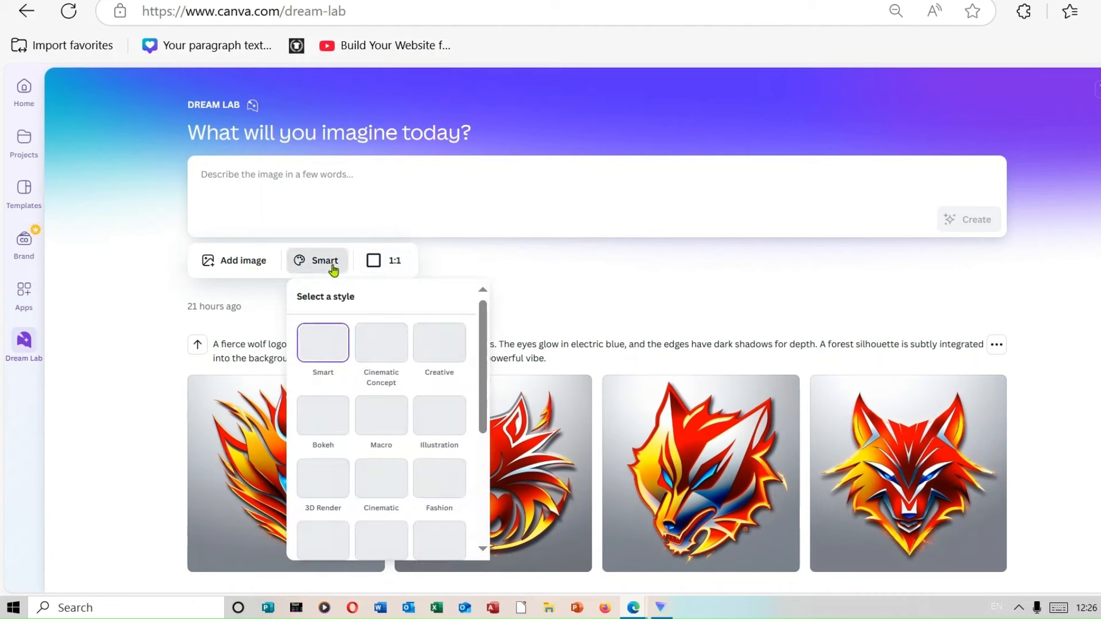
pyautogui.moveTo(487, 367)
pyautogui.mouseDown()
pyautogui.moveTo(486, 427)
pyautogui.moveTo(485, 382)
pyautogui.mouseUp()
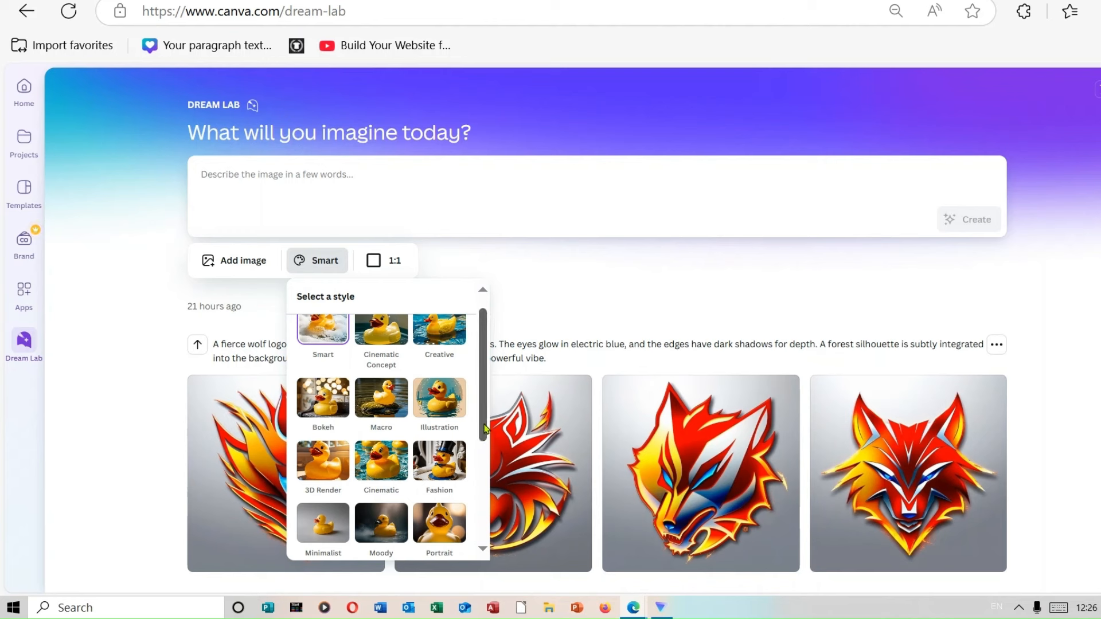
pyautogui.scroll(1, 486, 392)
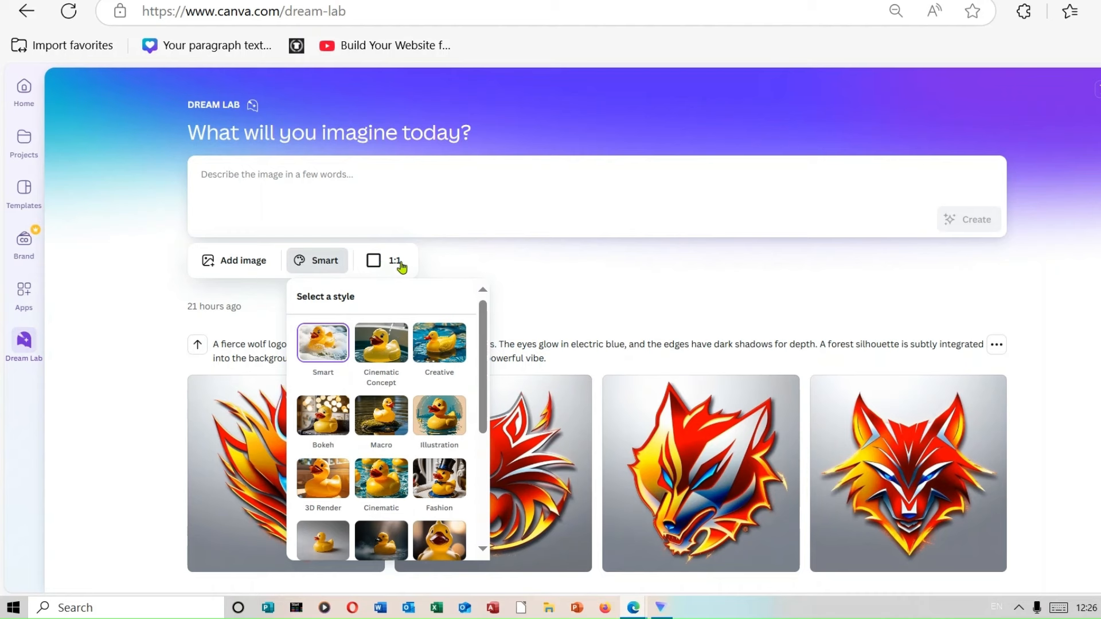
pyautogui.click(518, 276)
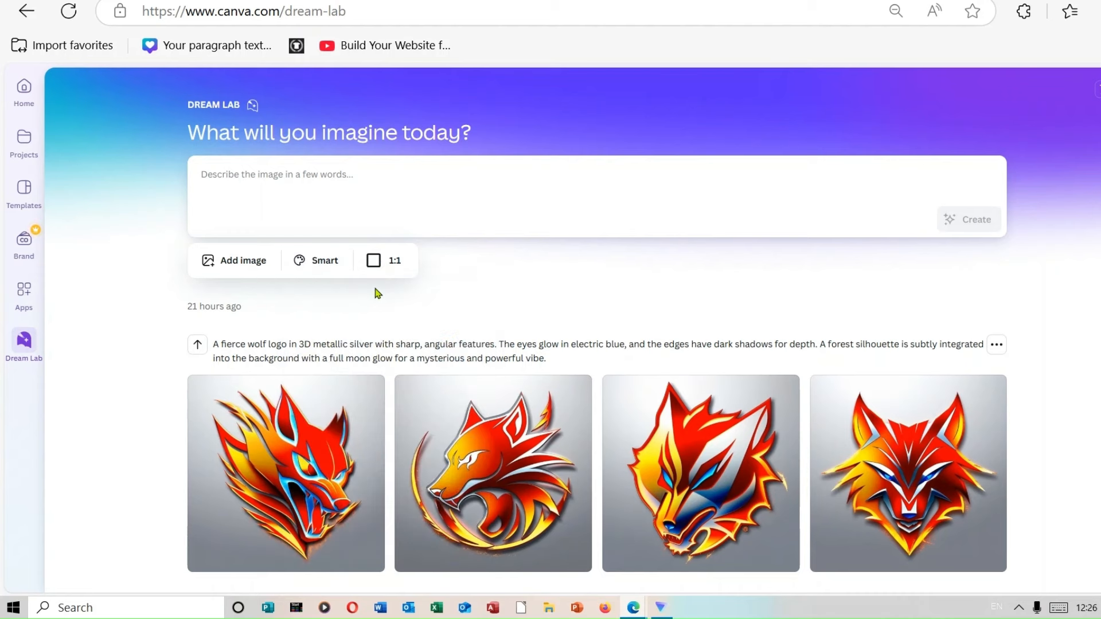
pyautogui.click(258, 265)
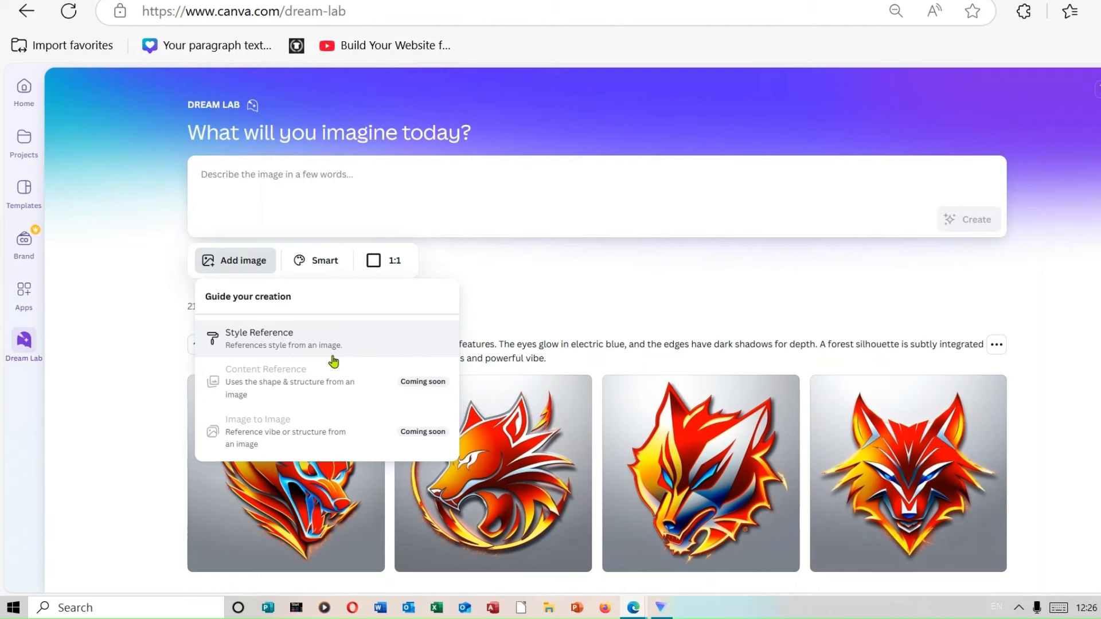
pyautogui.click(524, 285)
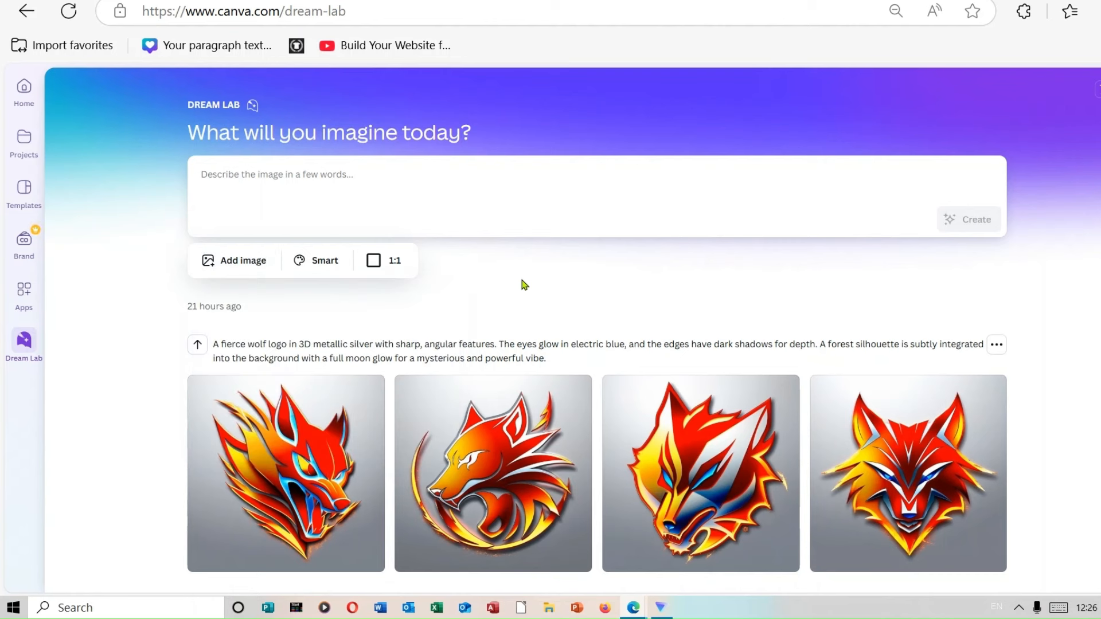
# Paste the copied bold 3D metallic logo prompt into the image description, generate the images and view the results.
pyautogui.rightClick(304, 176)
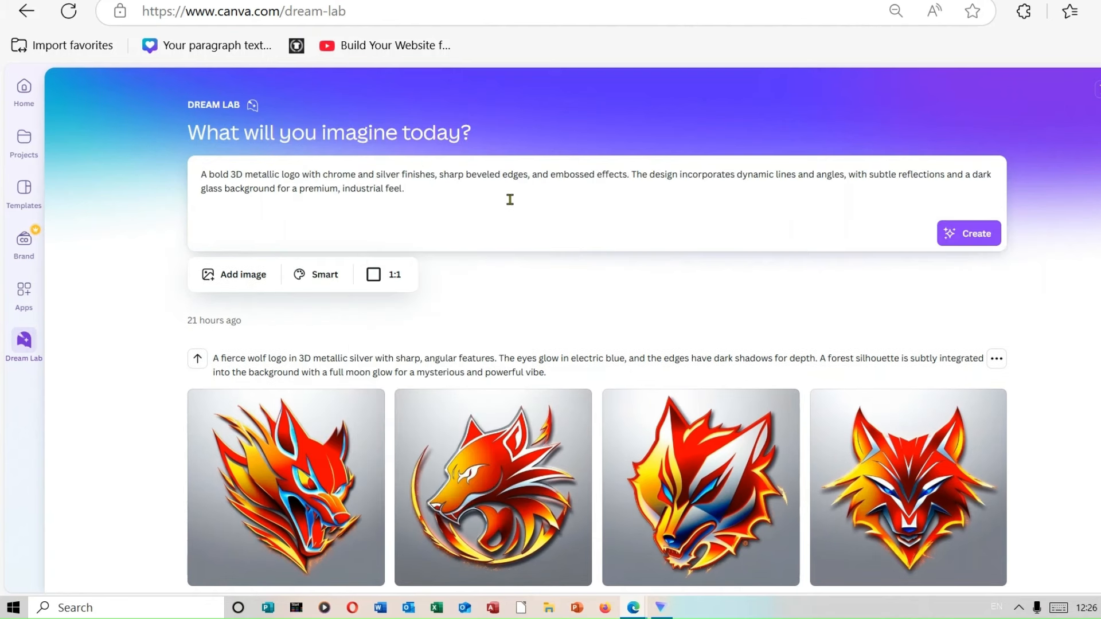
pyautogui.click(980, 237)
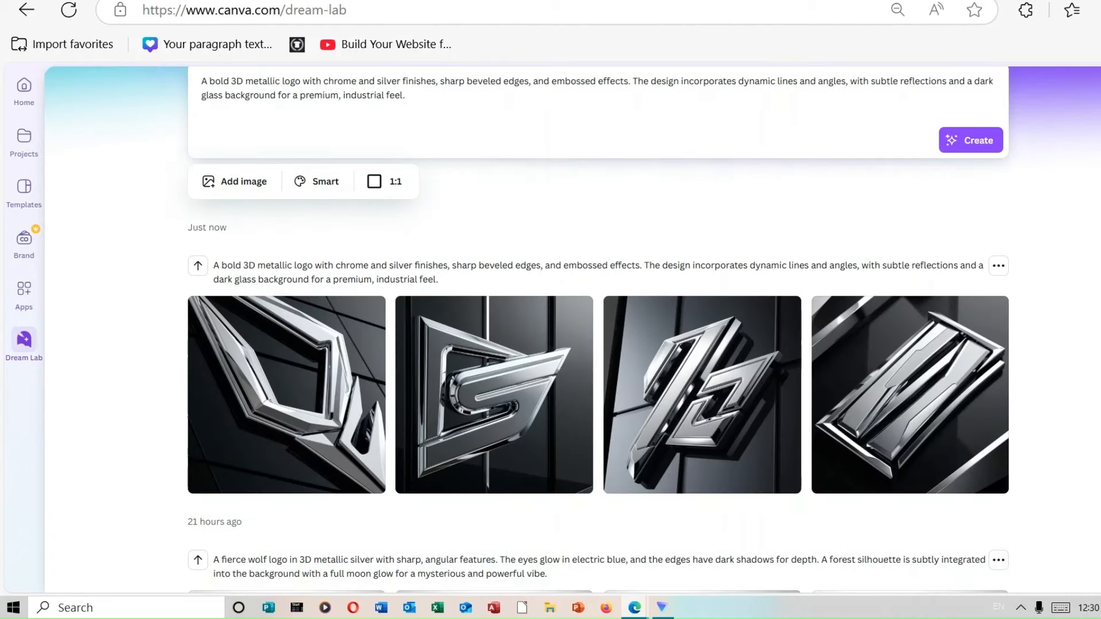
pyautogui.scroll(-2, 574, 330)
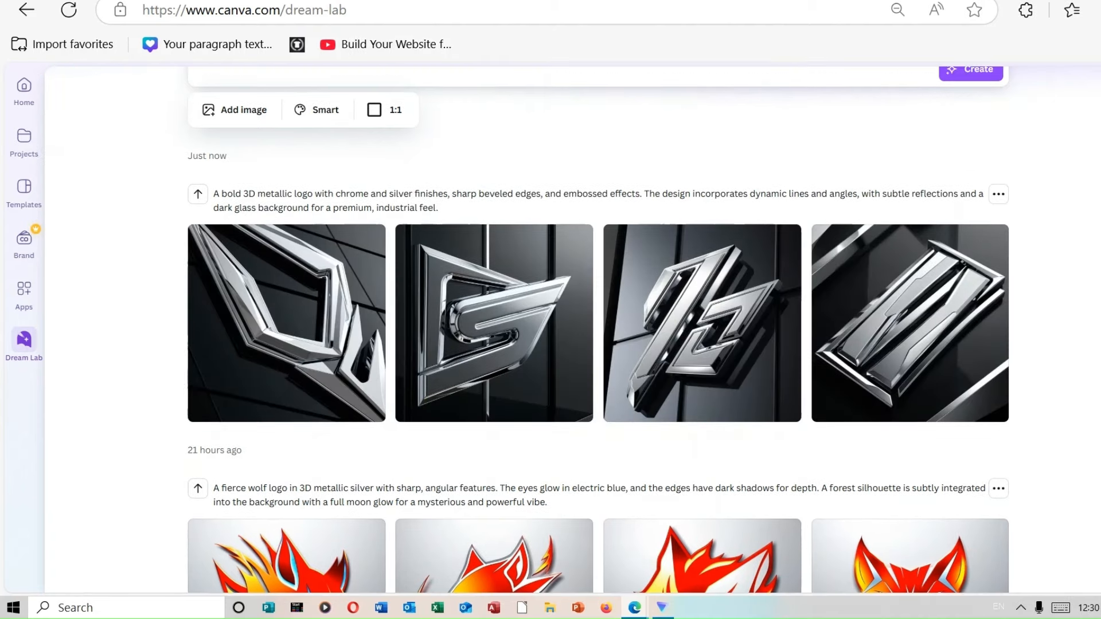
pyautogui.scroll(2, 566, 330)
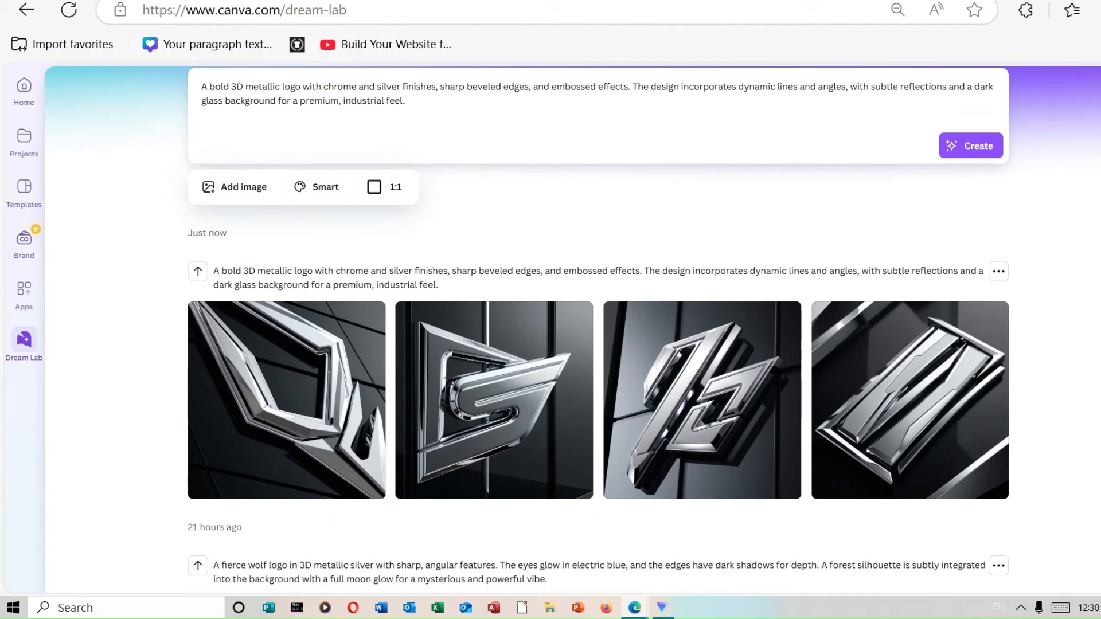
# Replace "silver" with "electric blue" in the logo prompt and generate a new set of images.
pyautogui.scroll(3, 573, 328)
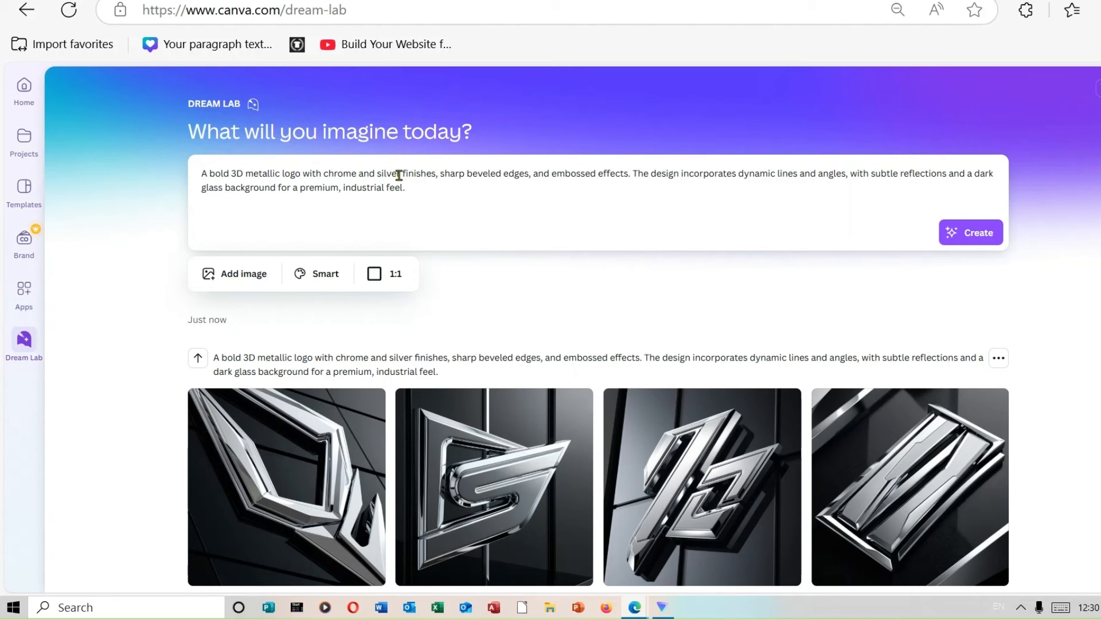
pyautogui.press('BackSpace')
pyautogui.press('BackSpace')
pyautogui.press('BackSpace')
pyautogui.press('BackSpace')
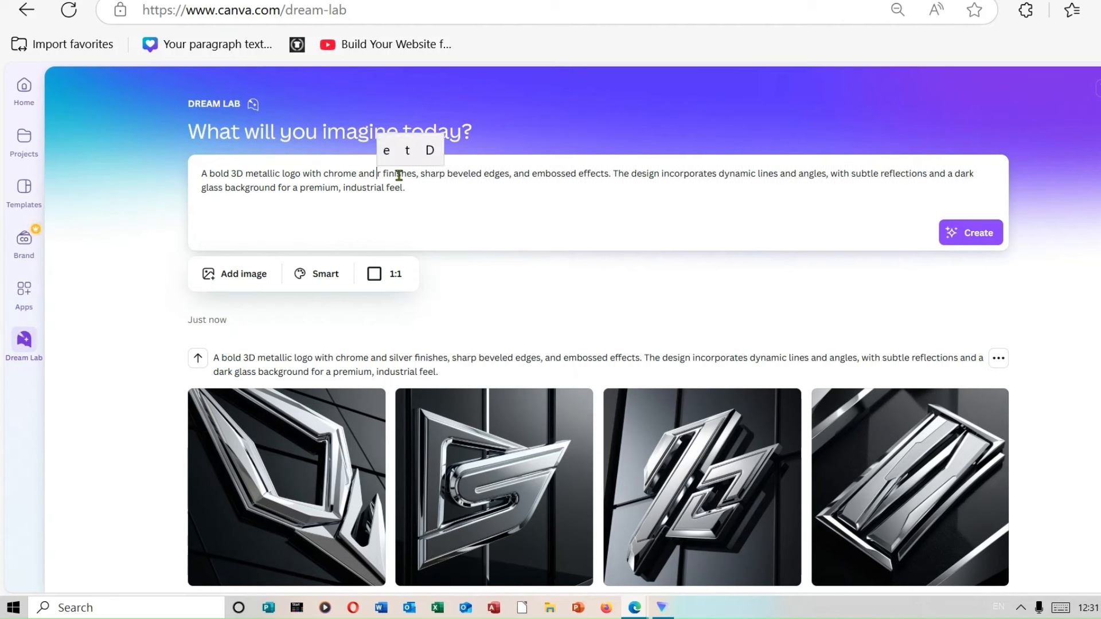
pyautogui.press('BackSpace')
pyautogui.write('electr')
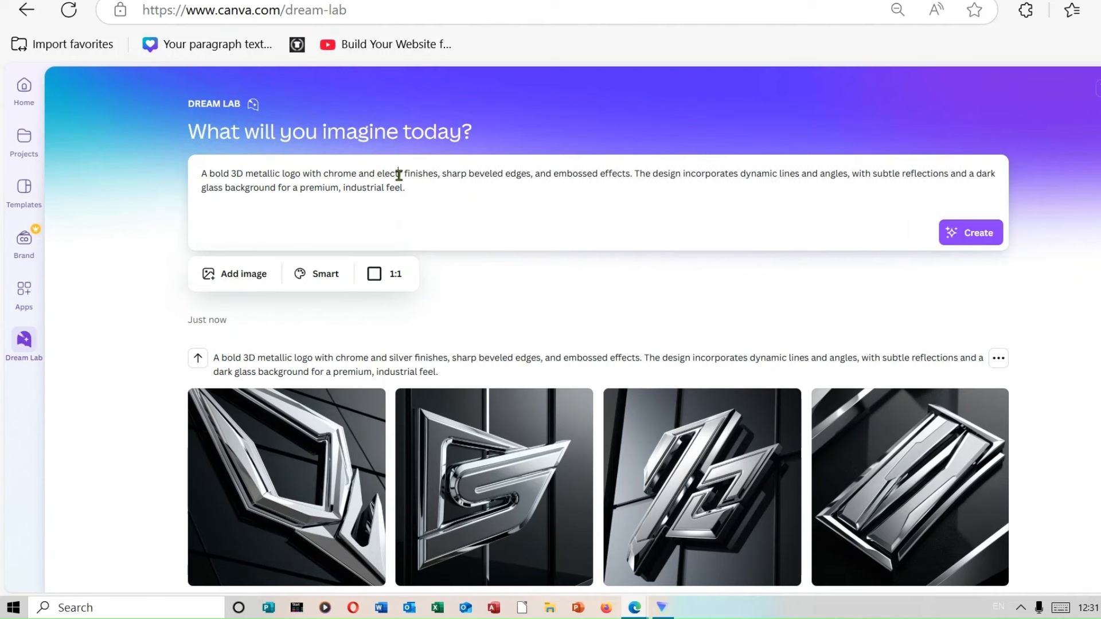
pyautogui.write('ic blue')
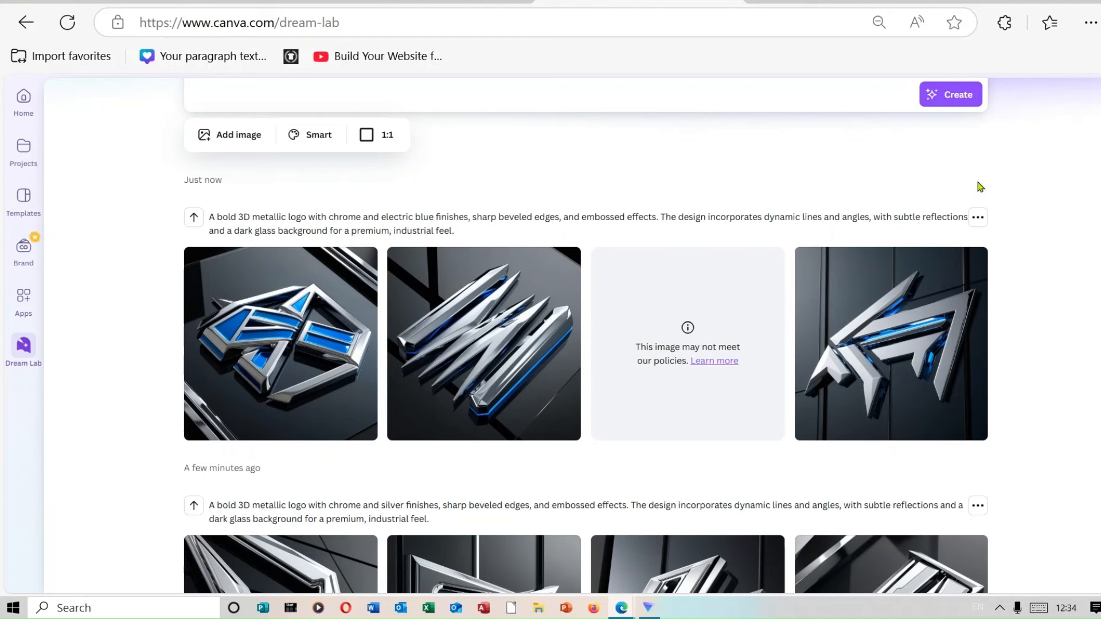
# Switch to ChatGPT and copy the full prompt text of idea 7, Watercolor Artistic Logo.
pyautogui.click(430, 1)
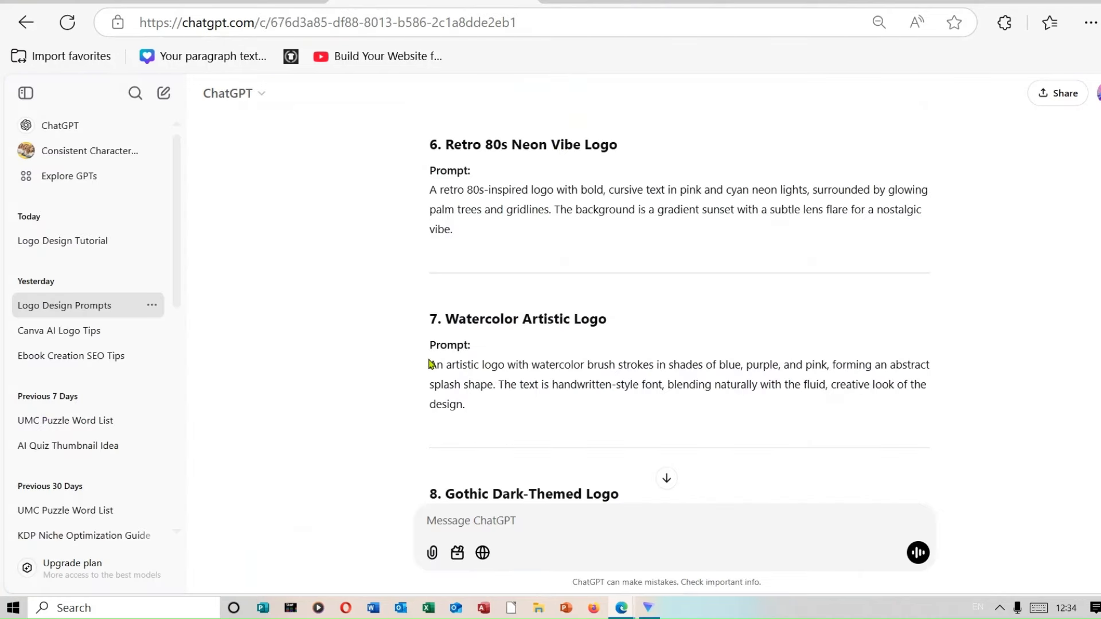
pyautogui.moveTo(429, 364); pyautogui.dragTo(711, 403)
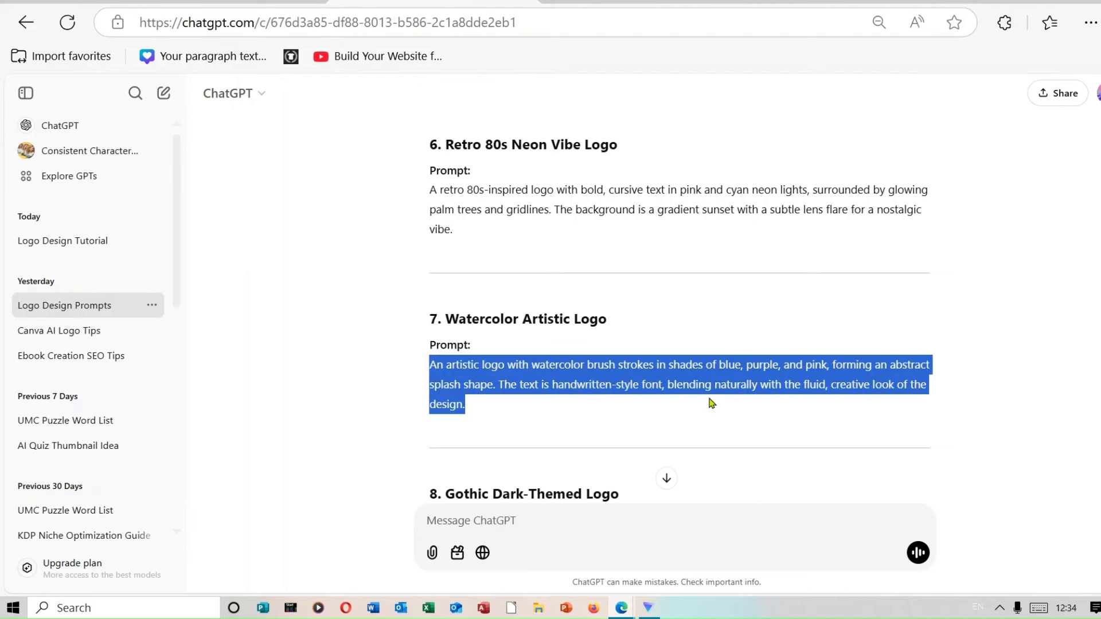
pyautogui.rightClick(729, 380)
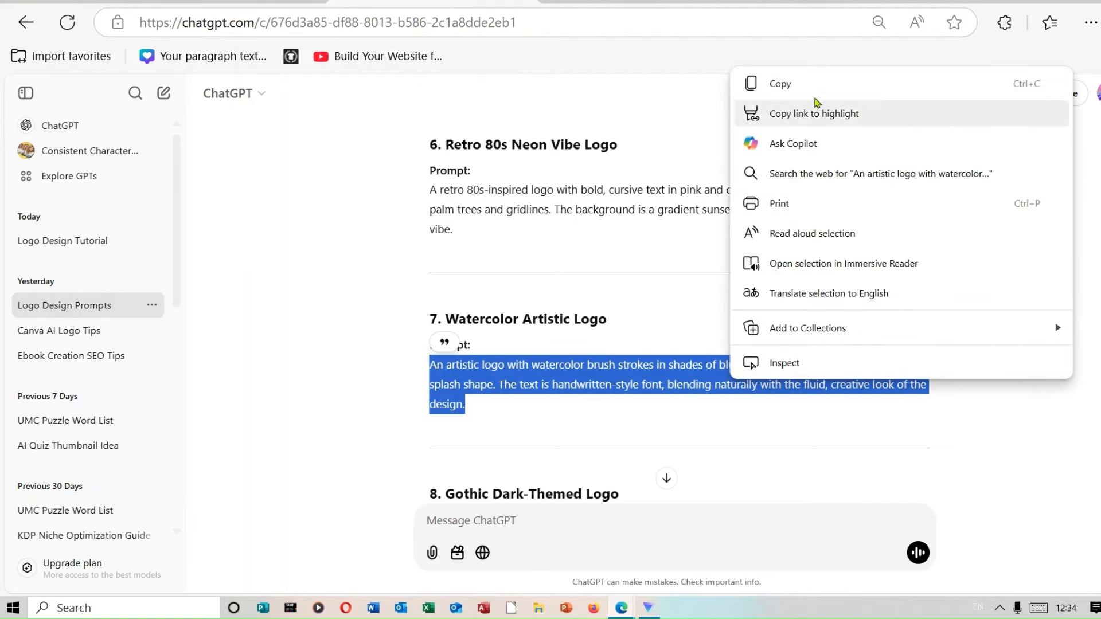
pyautogui.click(813, 87)
# Replace the prompt in Canva Dream Lab with the copied watercolor artistic logo prompt and generate the images.
pyautogui.click(637, 3)
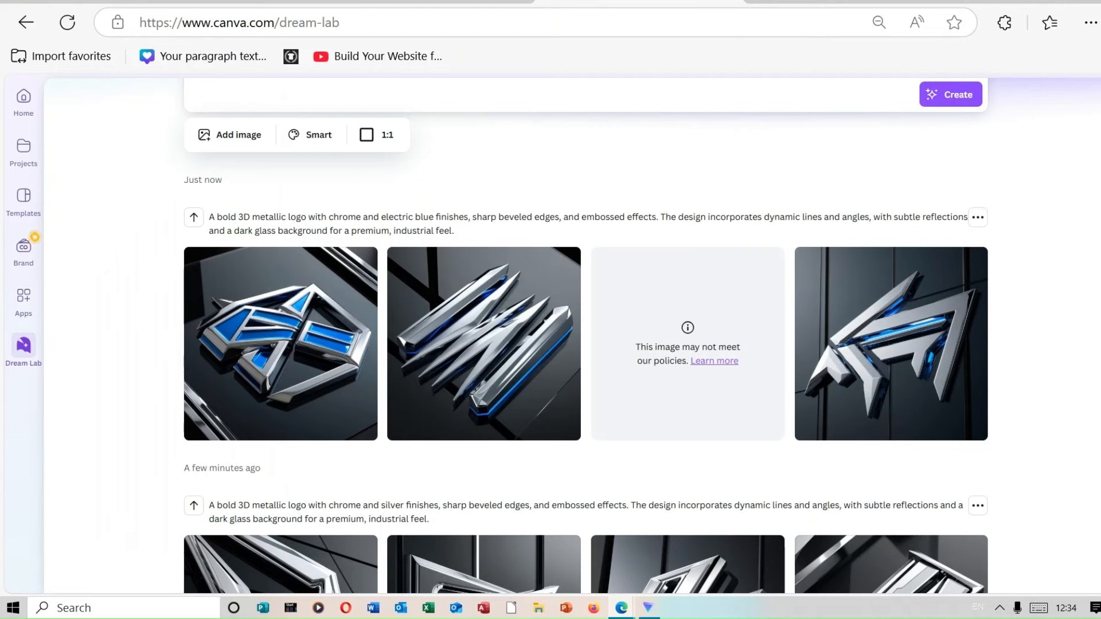
pyautogui.hotkey('ctrl', 'v')
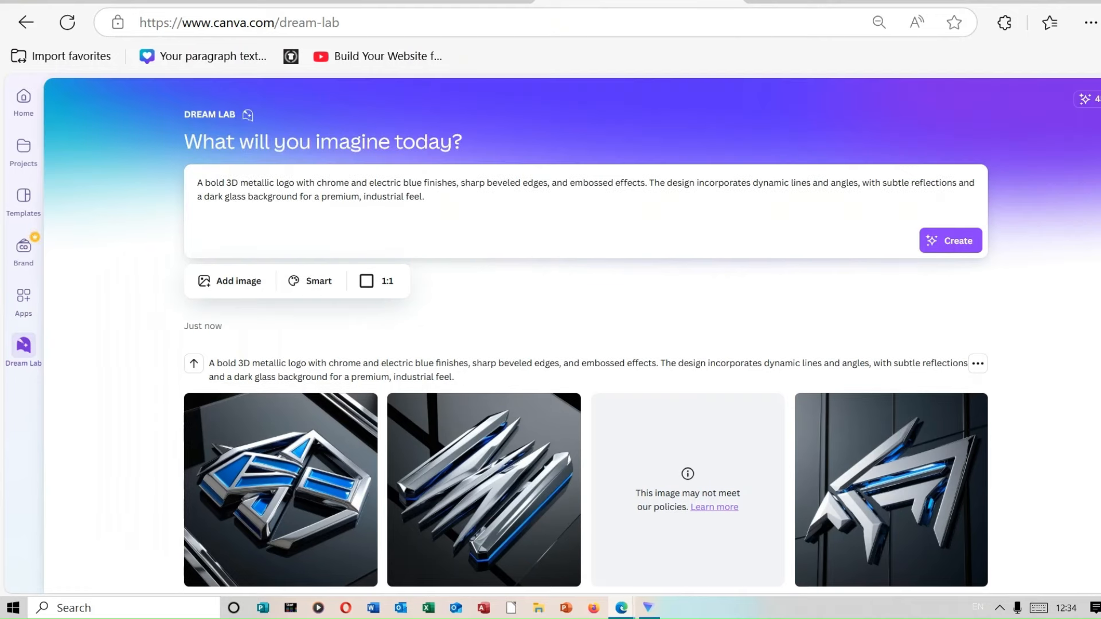
pyautogui.hotkey('ctrl', 'a')
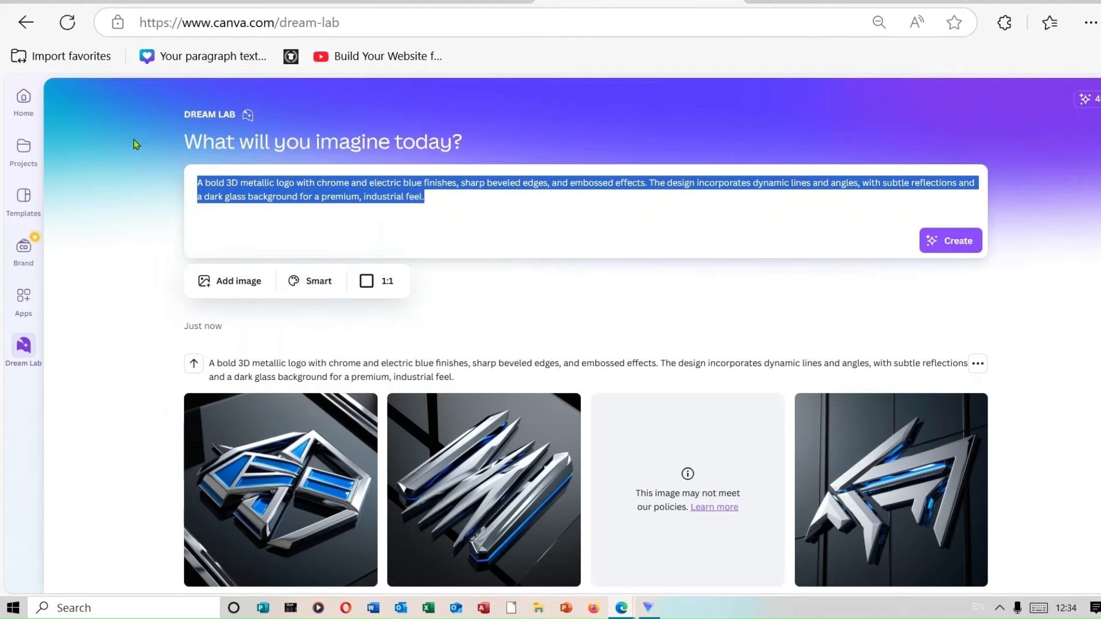
pyautogui.press('BackSpace')
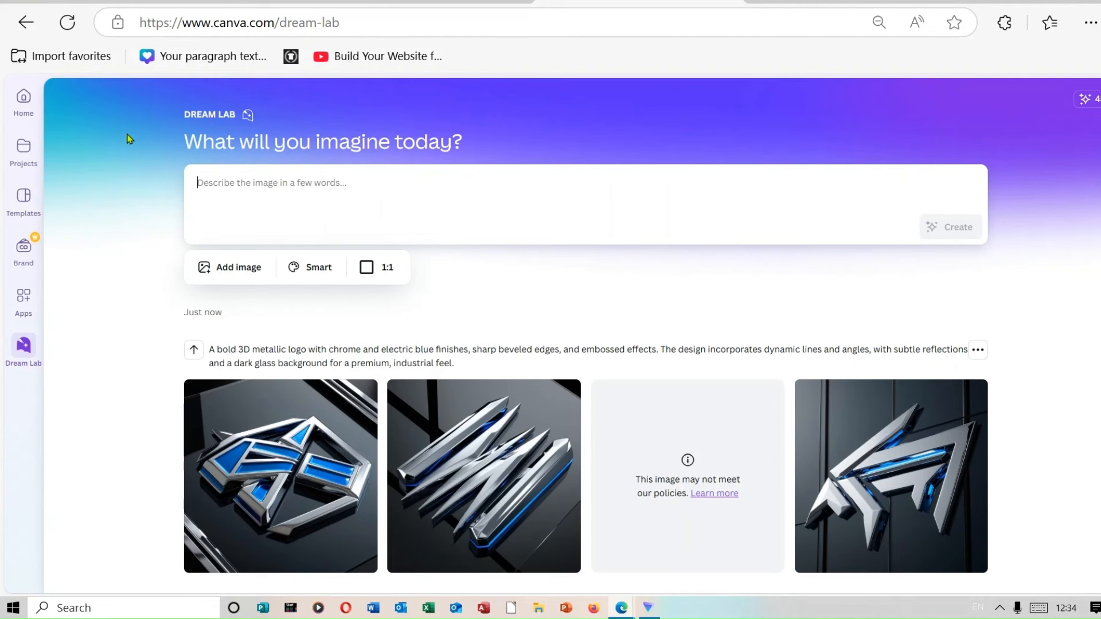
pyautogui.rightClick(233, 184)
pyautogui.click(300, 336)
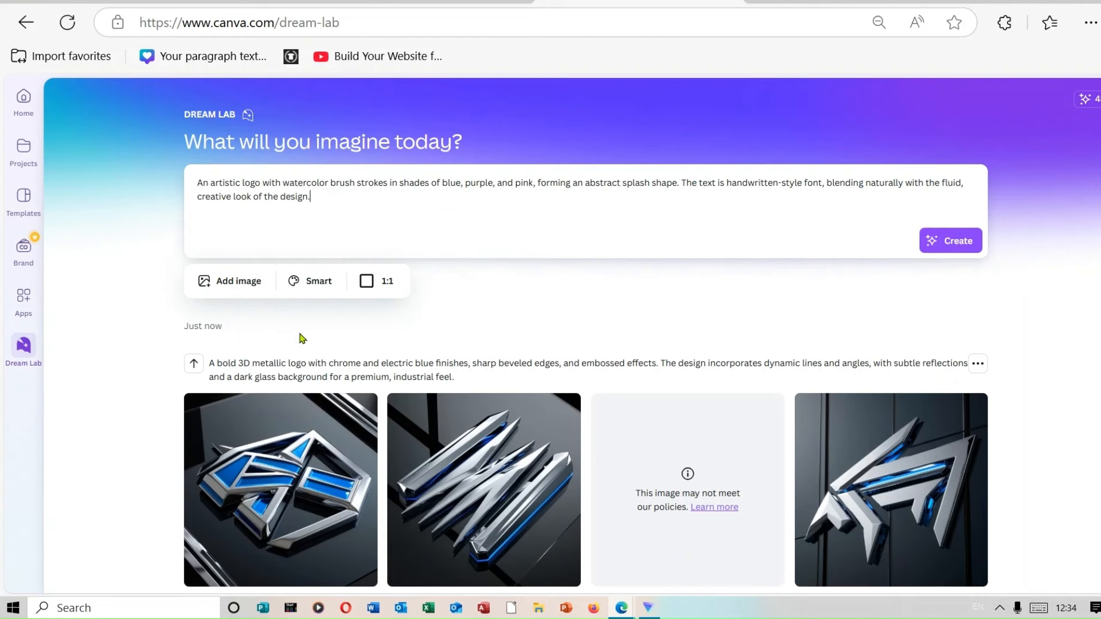
pyautogui.click(969, 253)
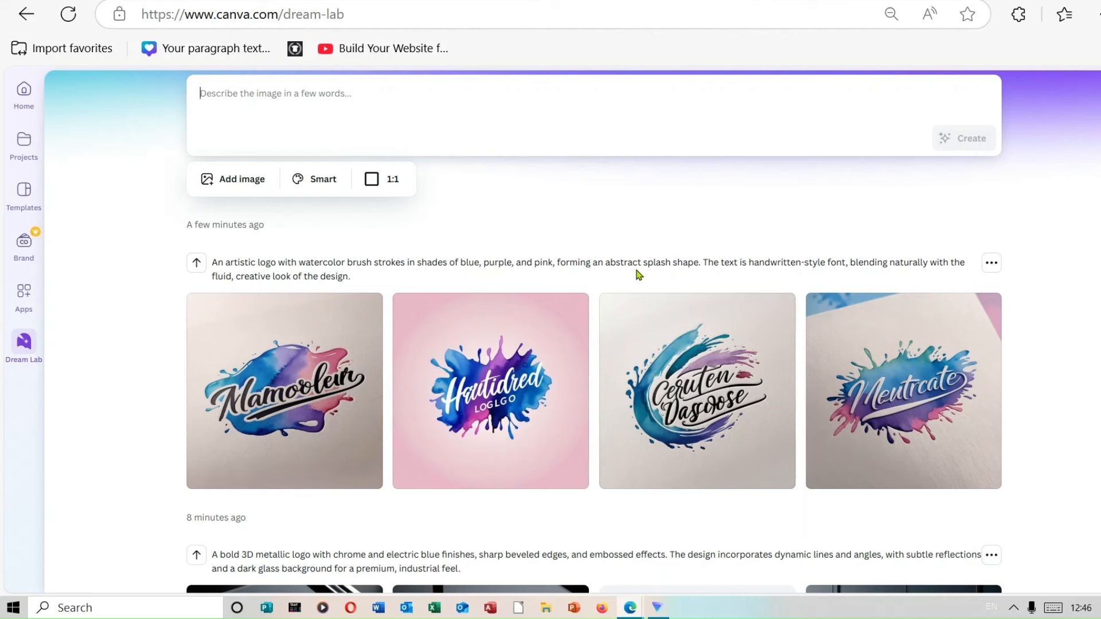
pyautogui.moveTo(498, 383)
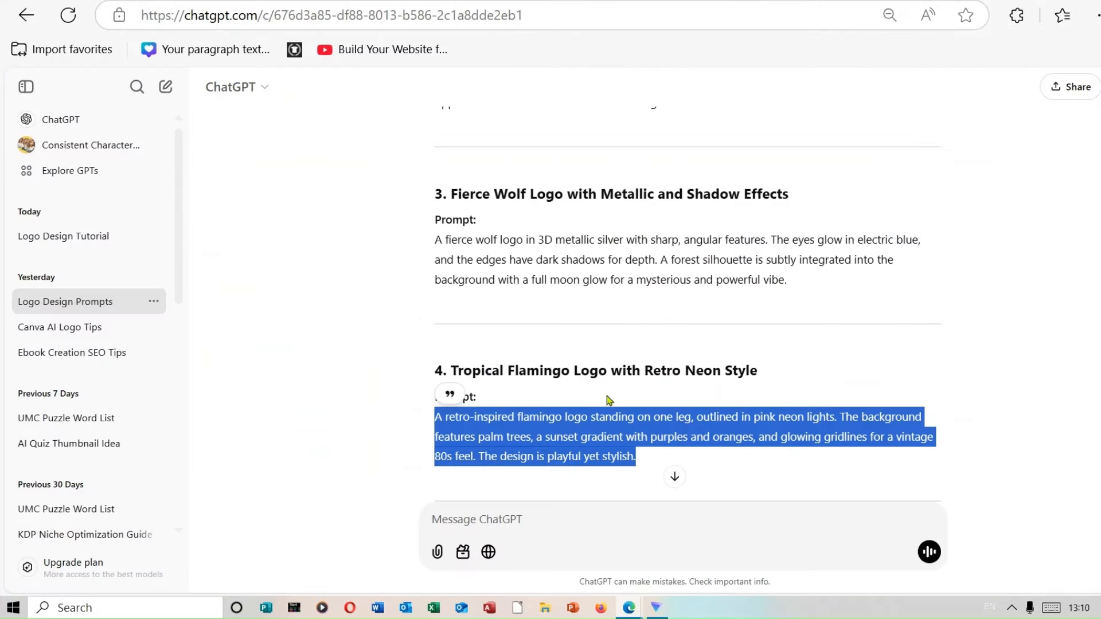
# Copy ChatGPT's Tropical Flamingo Logo with Retro Neon Style prompt into Canva Dream Lab's image description and generate the images.
pyautogui.rightClick(588, 430)
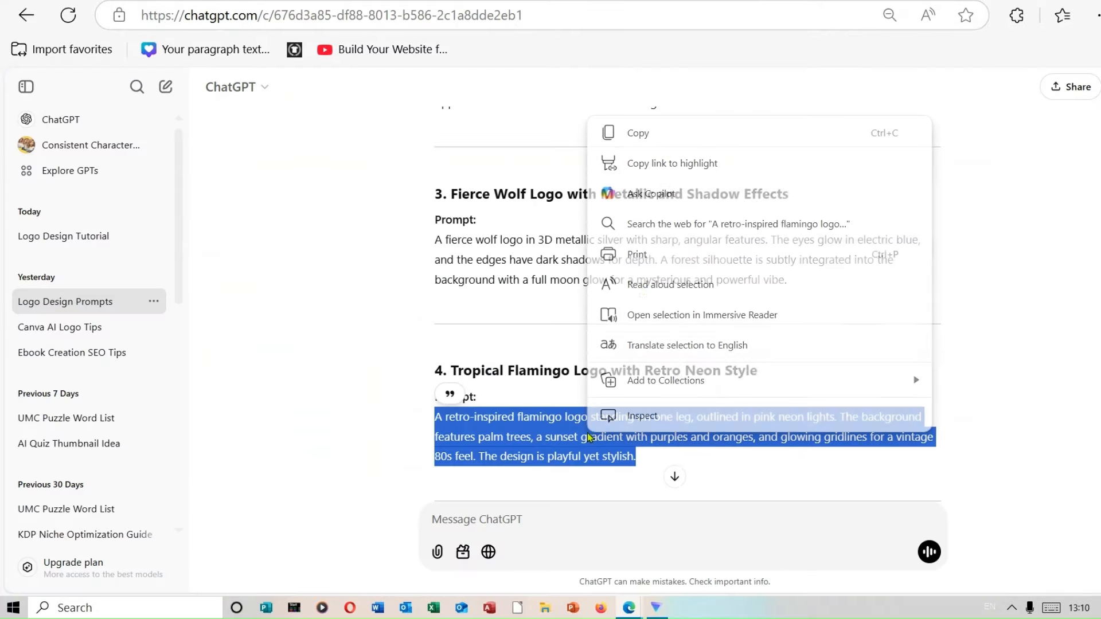
pyautogui.click(665, 147)
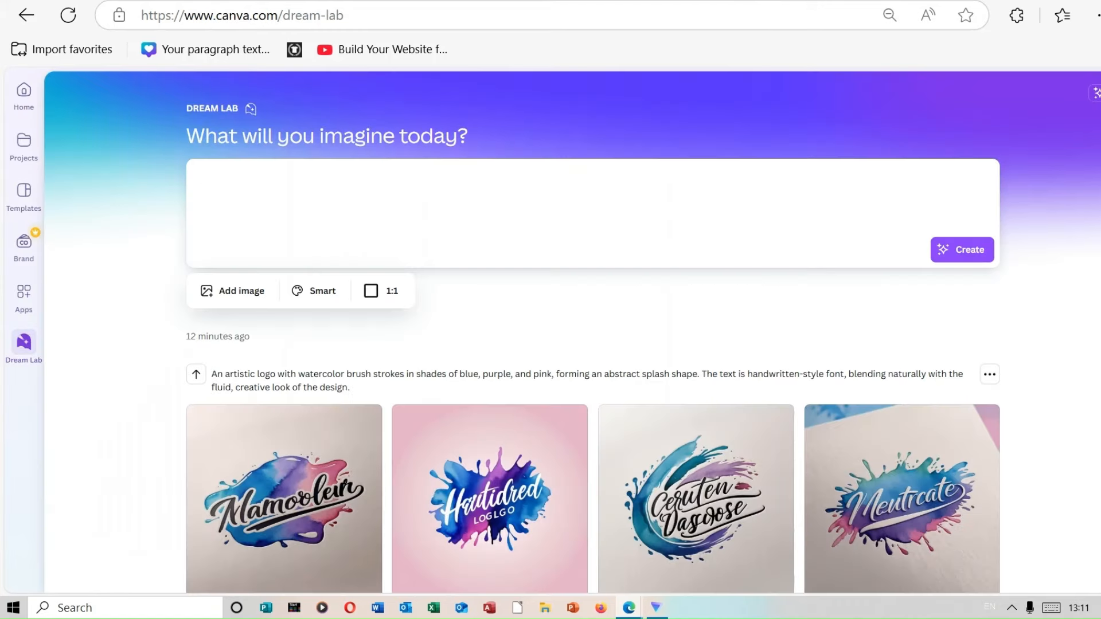
pyautogui.rightClick(430, 202)
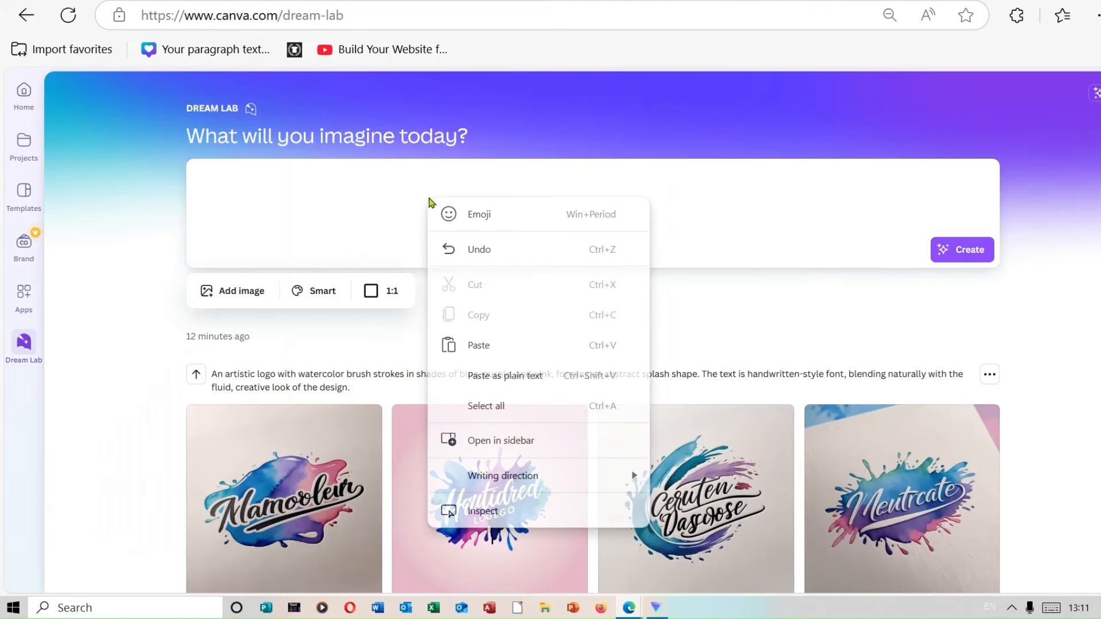
pyautogui.click(551, 349)
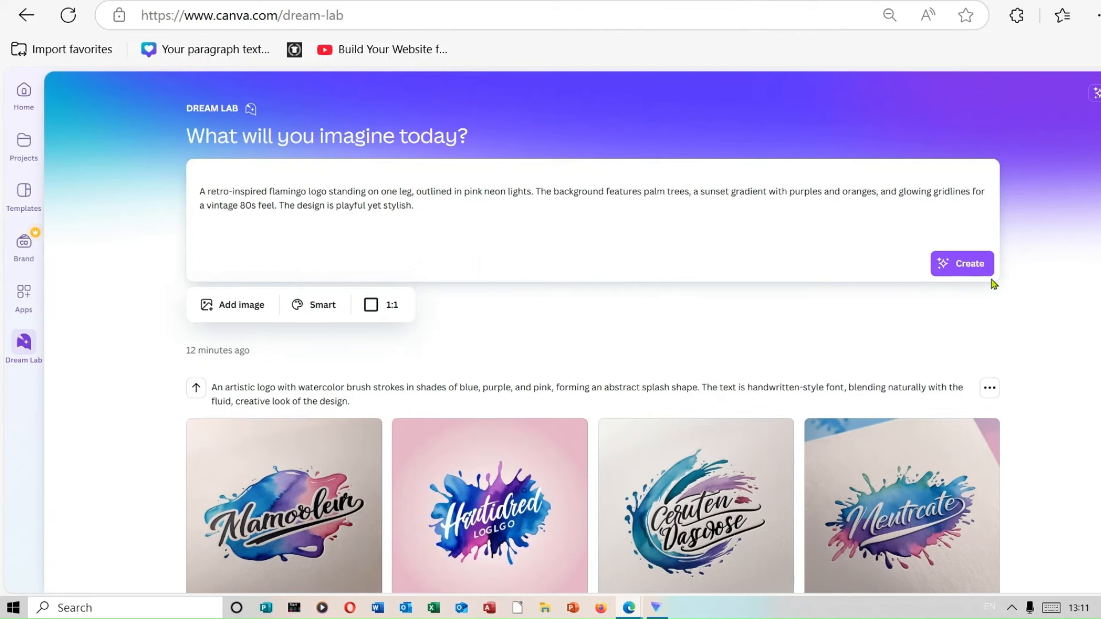
pyautogui.click(974, 267)
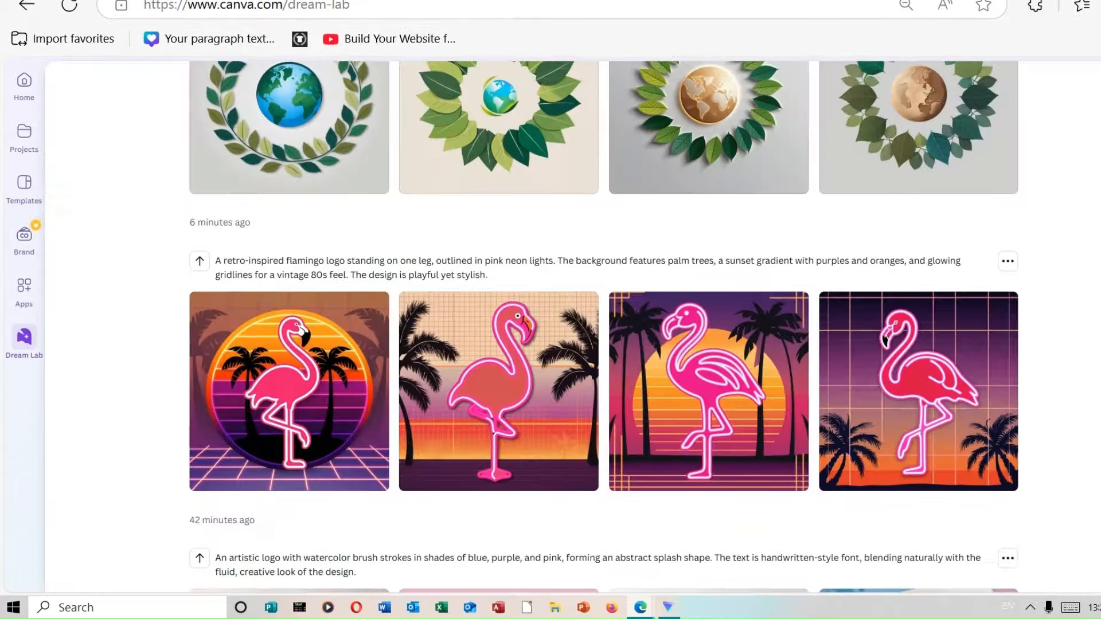
# Review the generated animal and nature logo sets, and examine the image sources offered for a style reference without choosing any.
pyautogui.scroll(5, 604, 327)
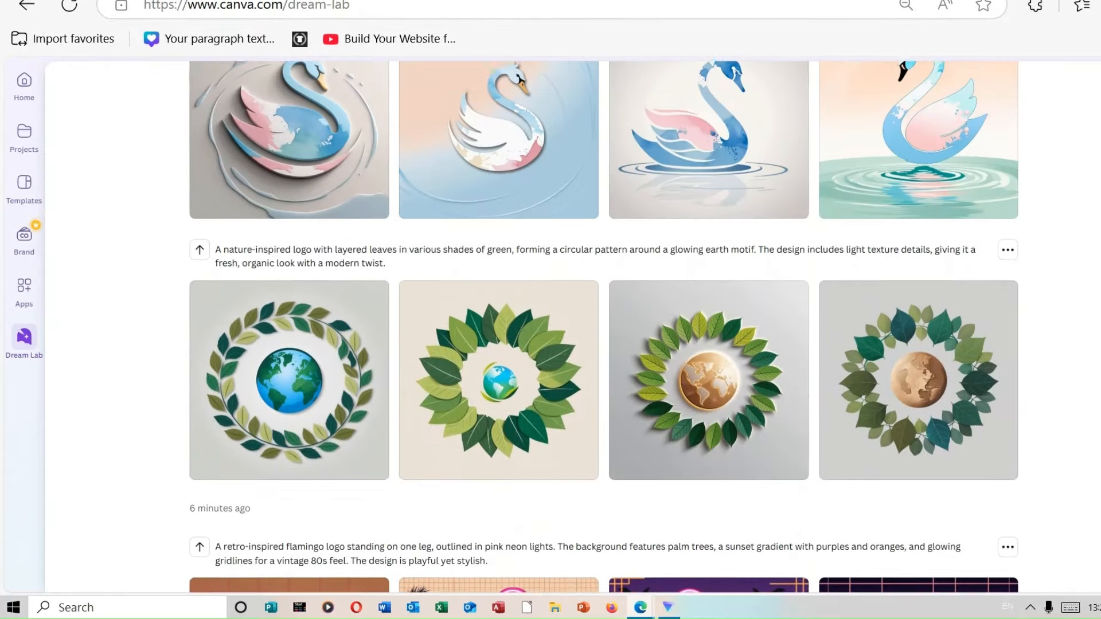
pyautogui.scroll(9, 604, 327)
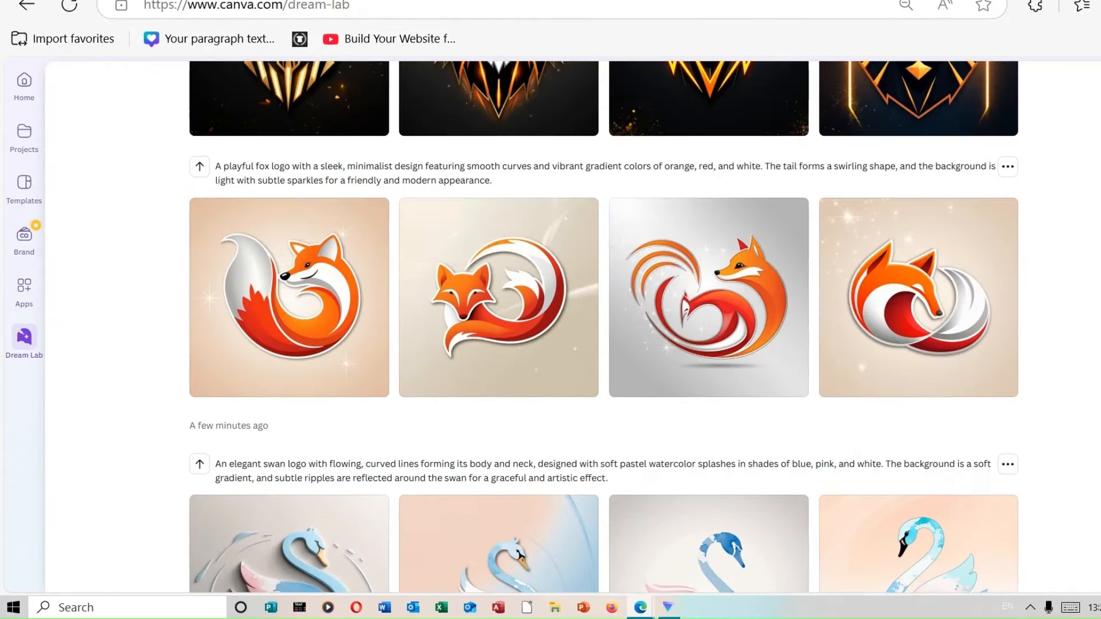
pyautogui.scroll(9, 603, 327)
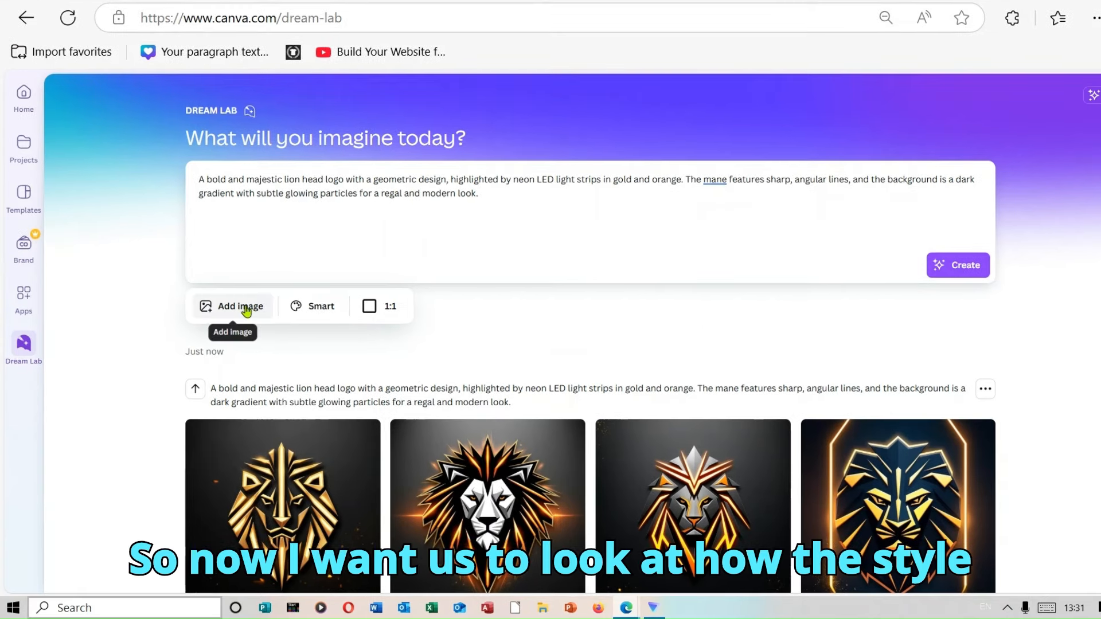
pyautogui.click(247, 310)
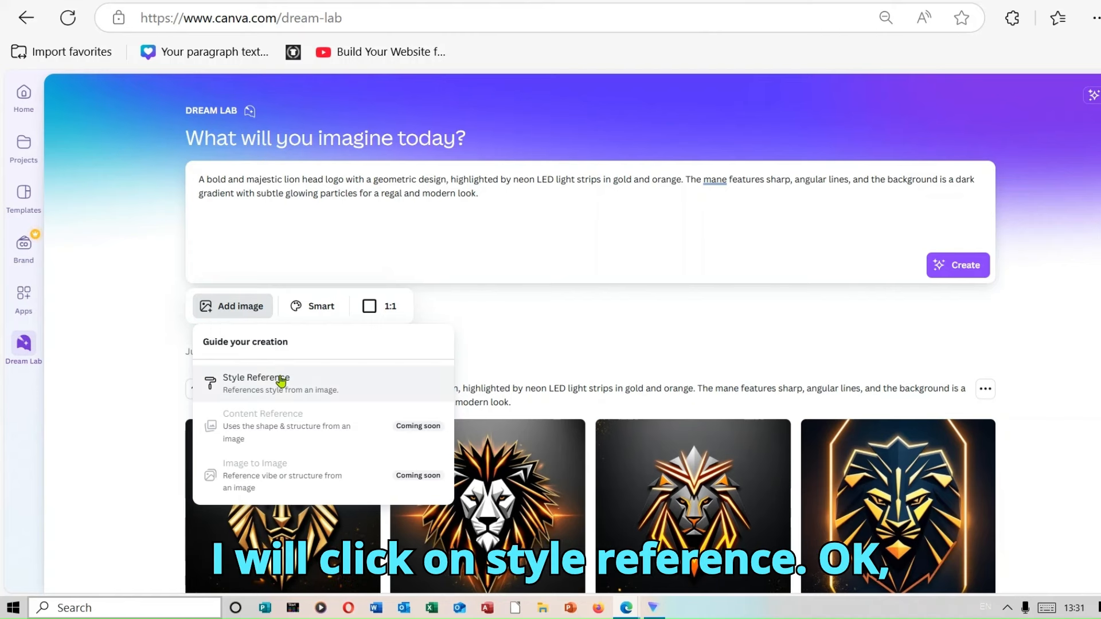
pyautogui.click(281, 381)
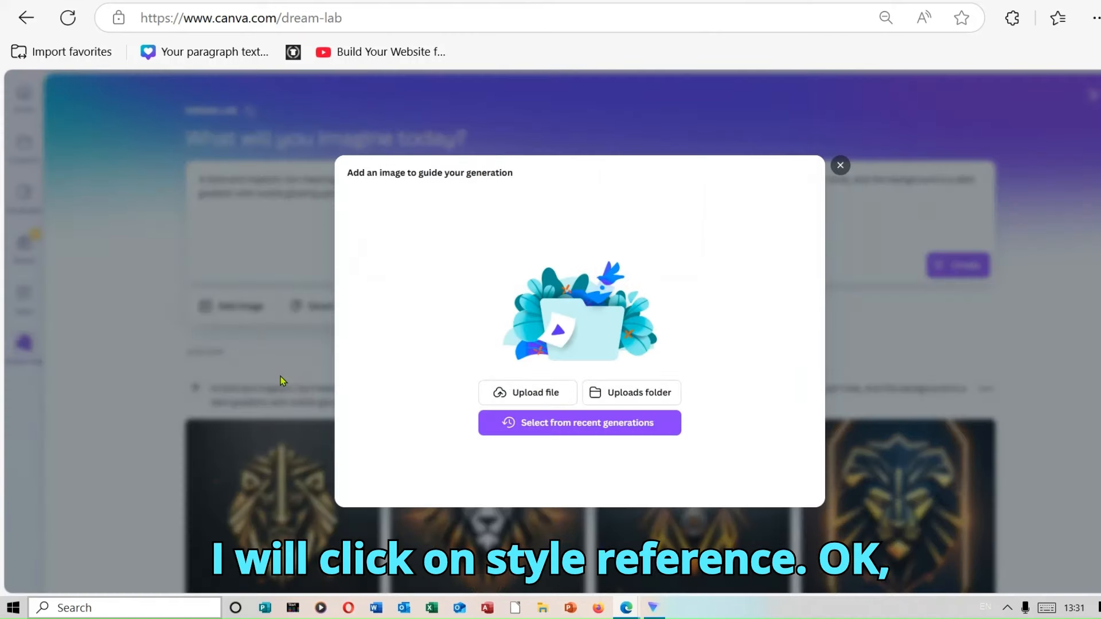
pyautogui.click(840, 165)
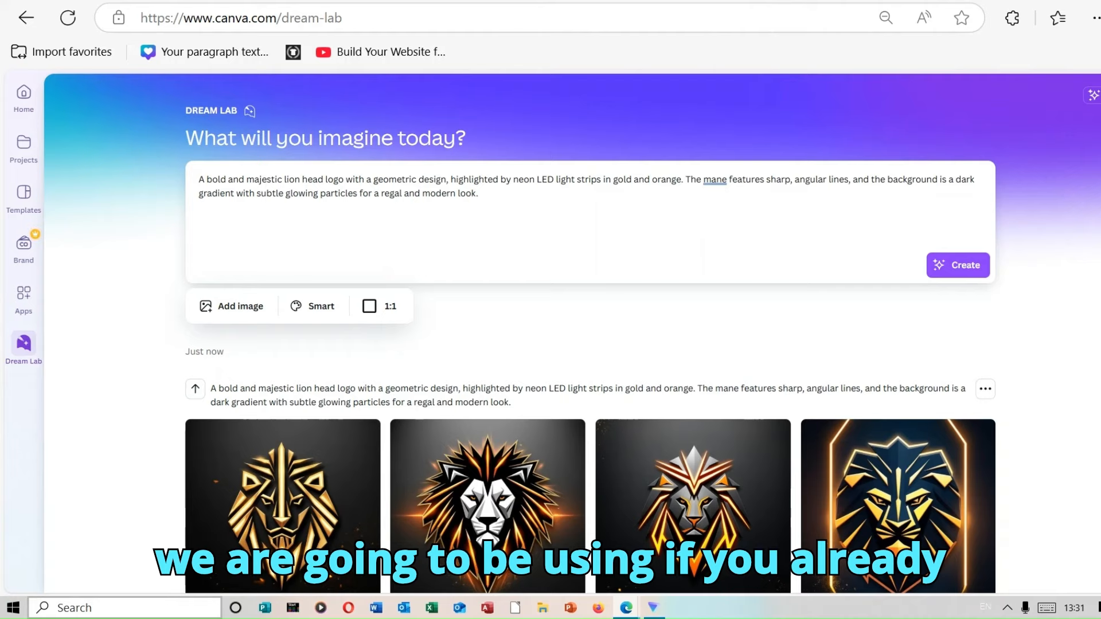
# Reuse the elegant swan logo's prompt as the image description, and switch it back to the lion head logo's prompt.
pyautogui.scroll(-10, 590, 332)
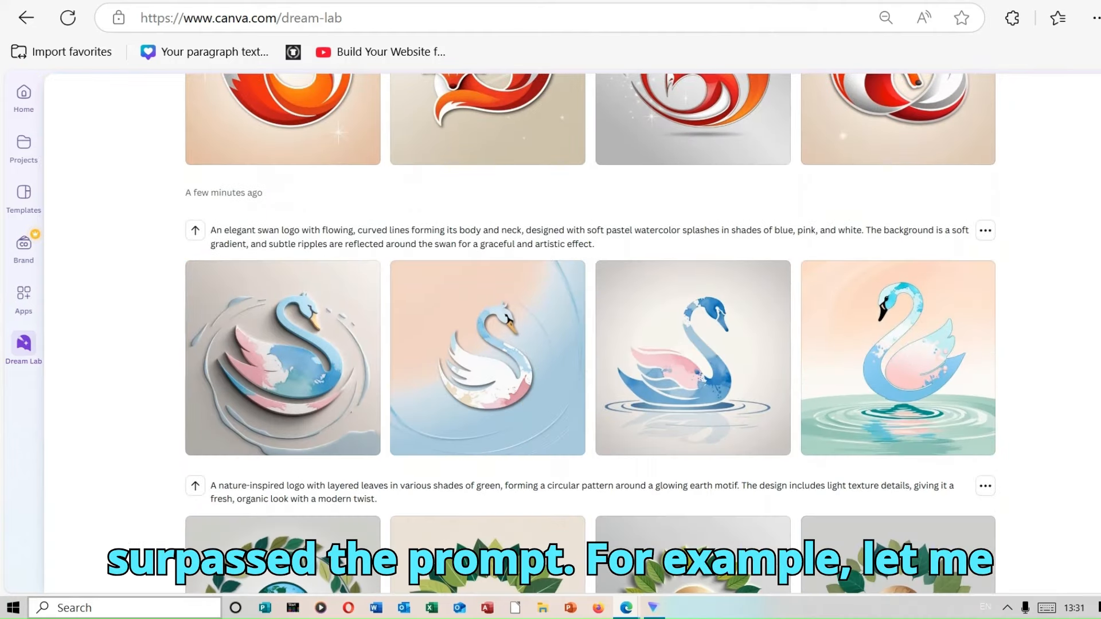
pyautogui.moveTo(275, 264)
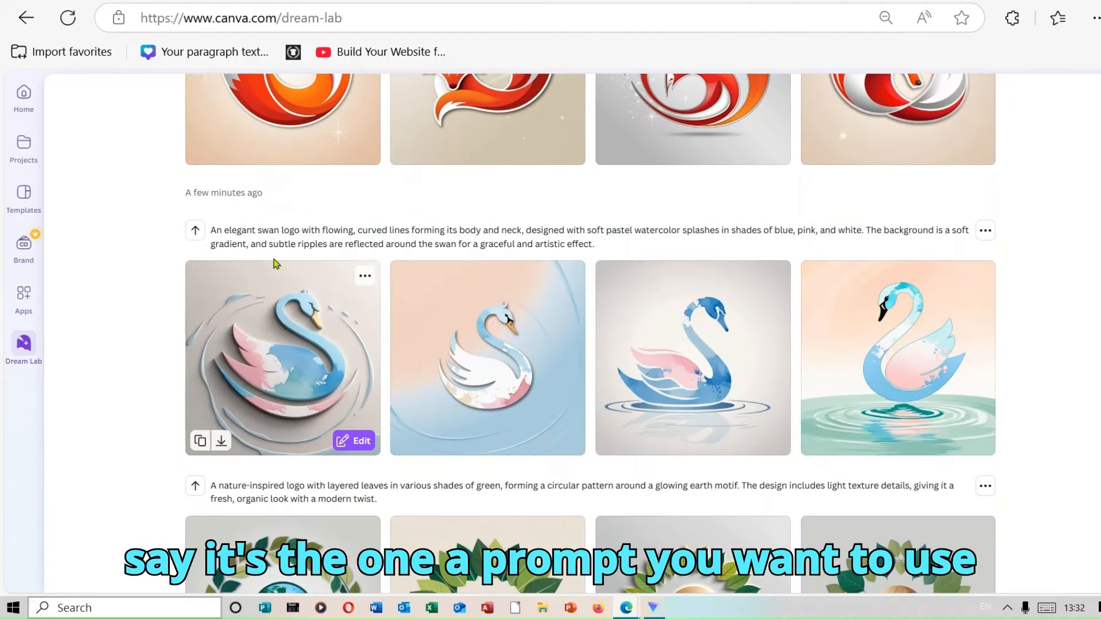
pyautogui.click(195, 232)
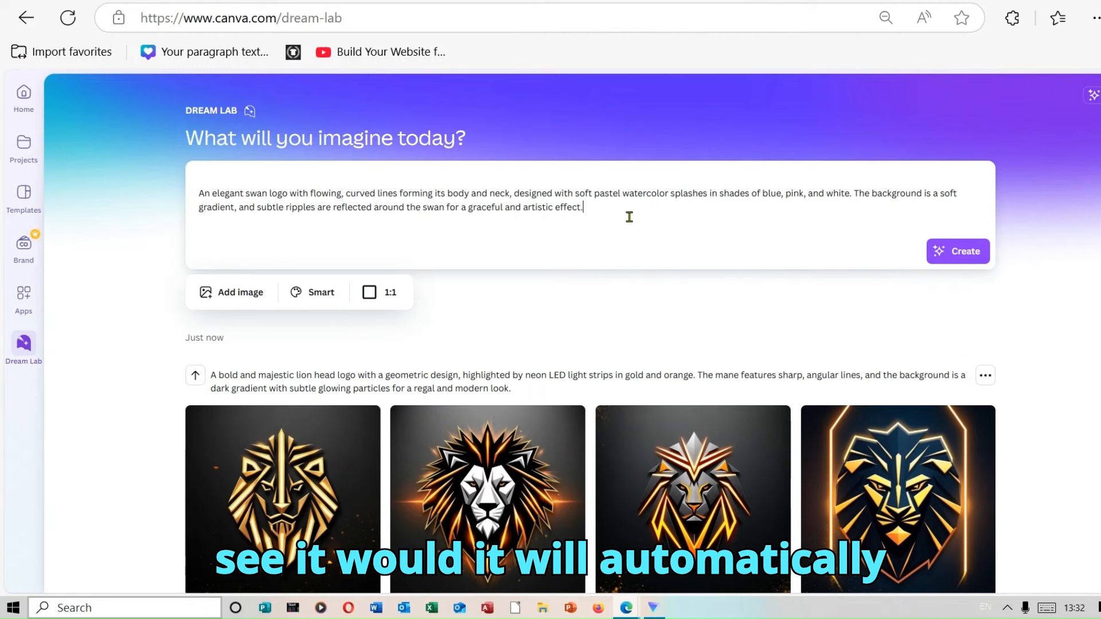
pyautogui.moveTo(614, 217); pyautogui.dragTo(191, 173)
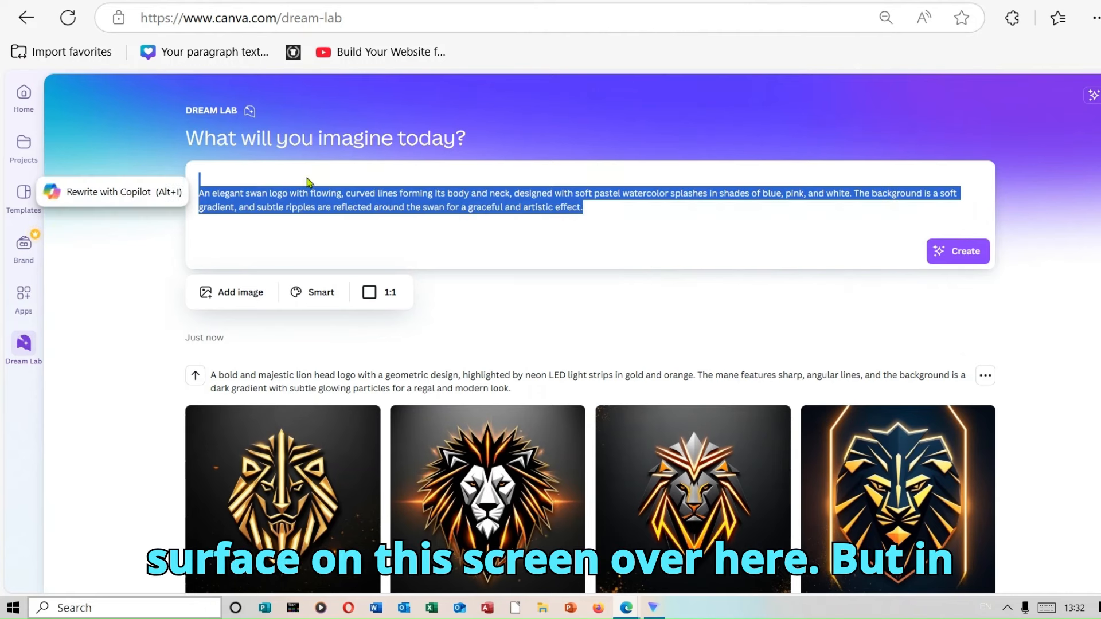
pyautogui.click(100, 306)
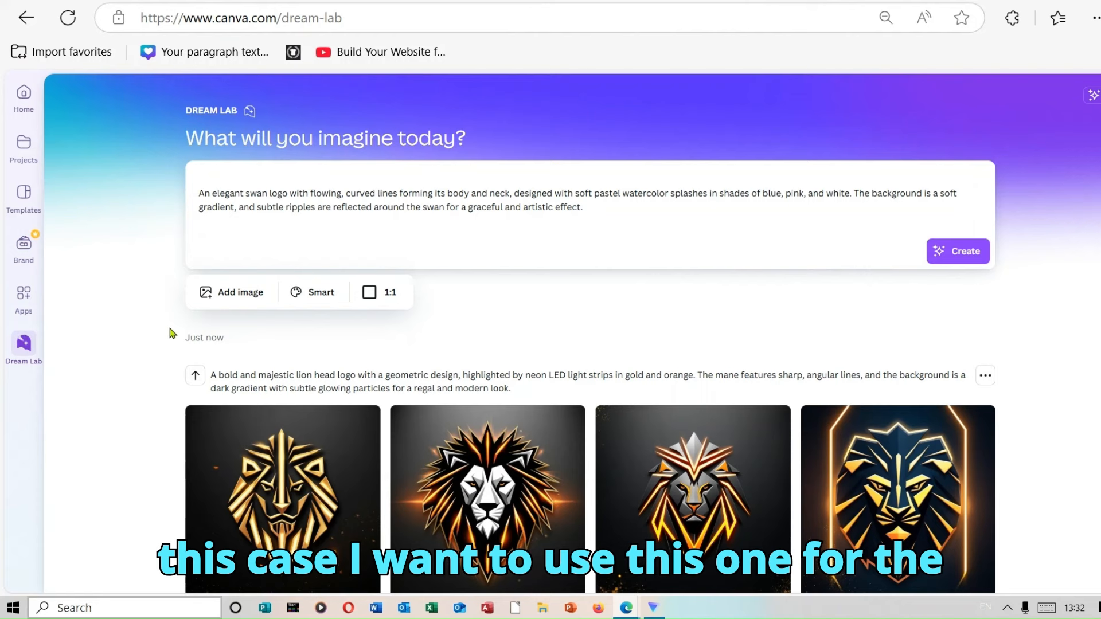
pyautogui.click(195, 378)
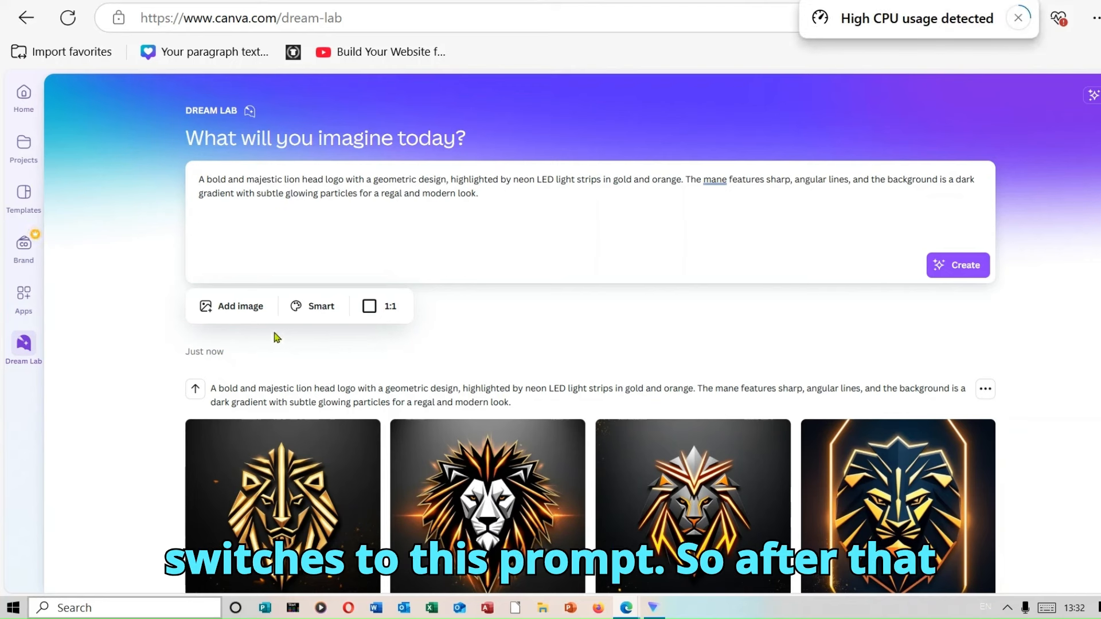
# Add the fiery wolf logo with the circular flame shape from recent generations as style reference and generate the lion head logos.
pyautogui.click(243, 312)
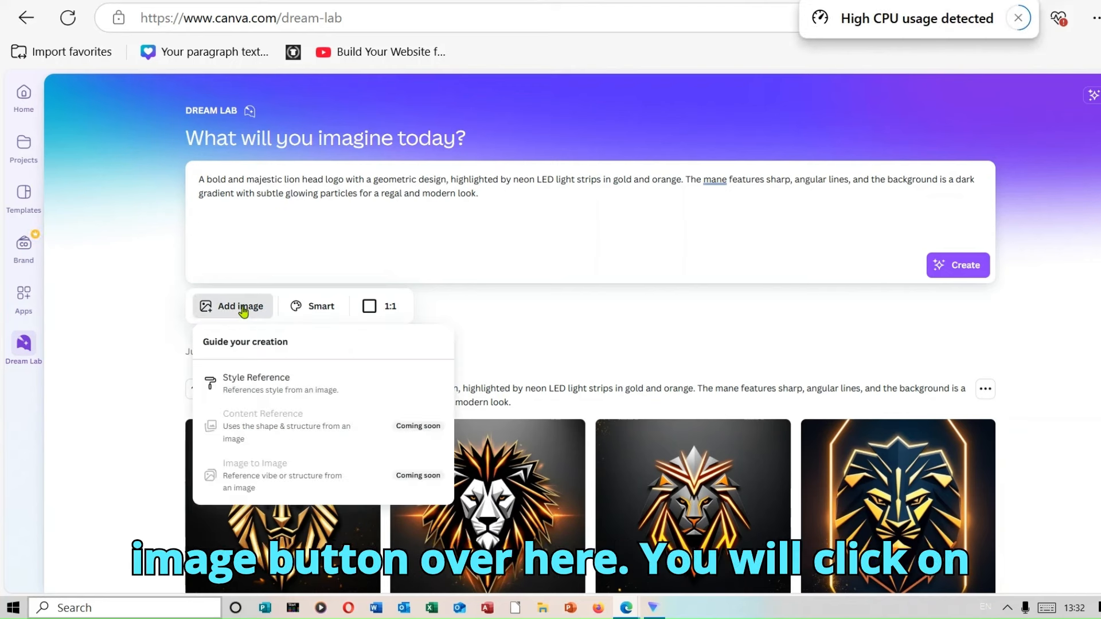
pyautogui.click(263, 383)
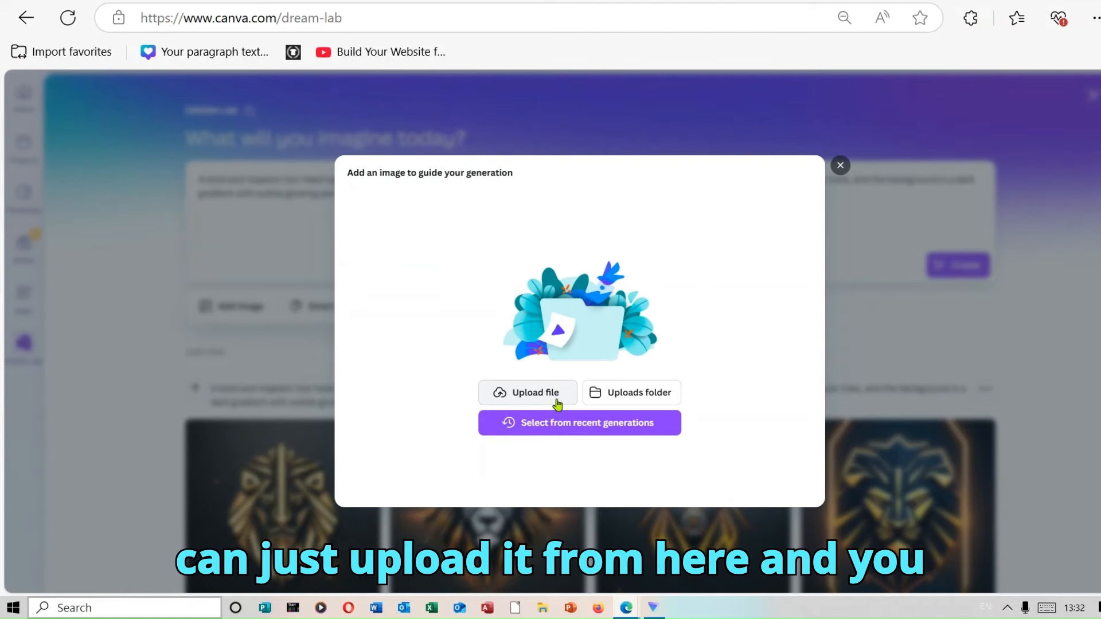
pyautogui.click(590, 425)
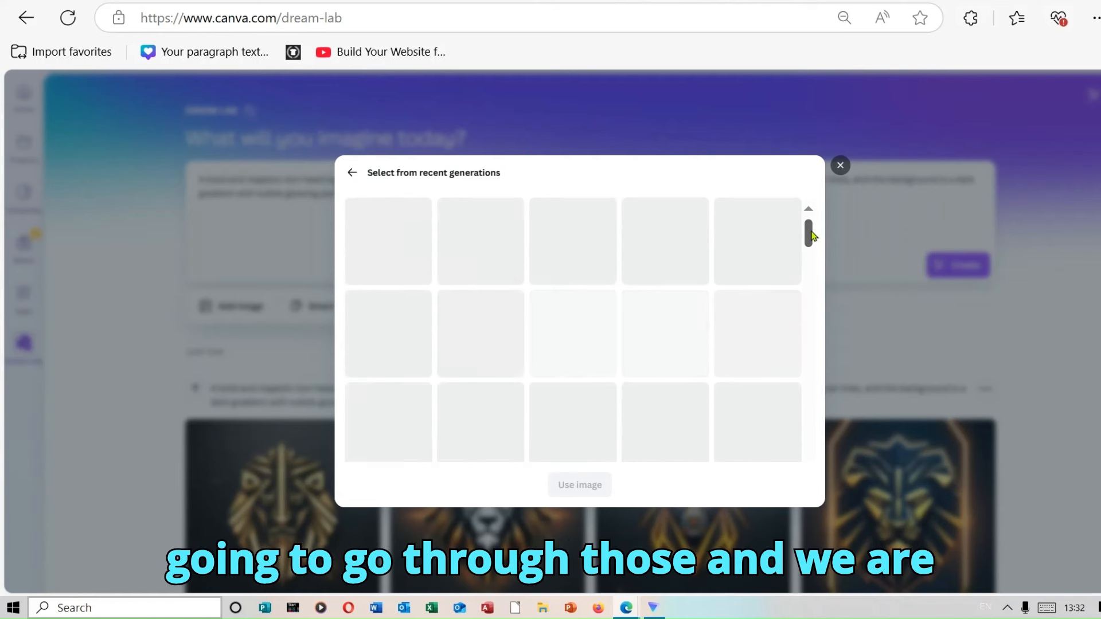
pyautogui.moveTo(812, 234); pyautogui.dragTo(815, 283)
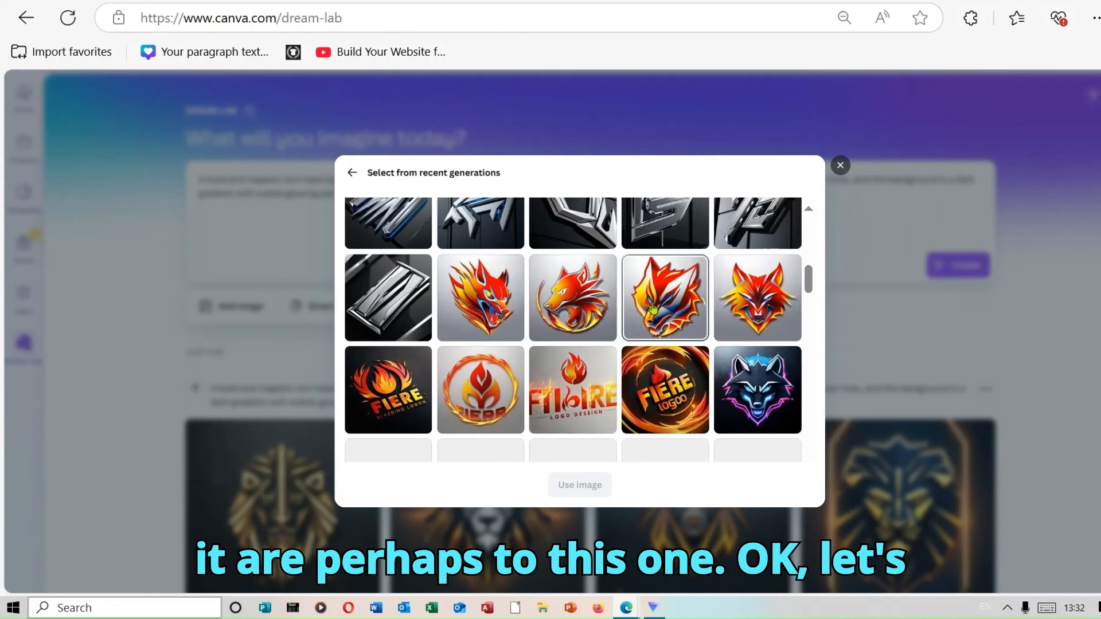
pyautogui.click(581, 308)
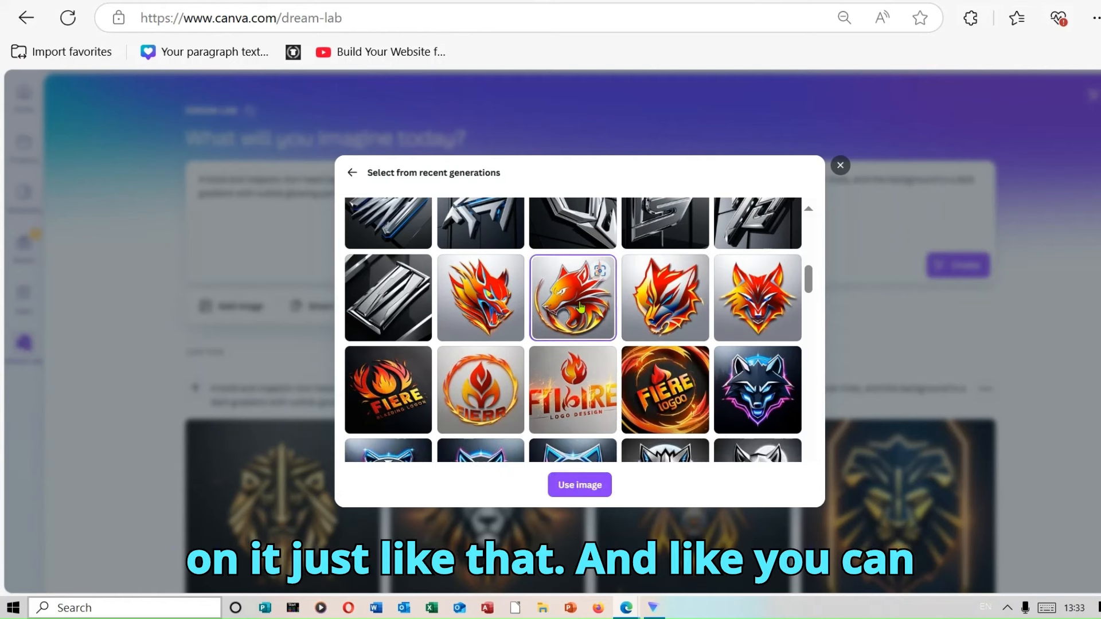
pyautogui.click(578, 486)
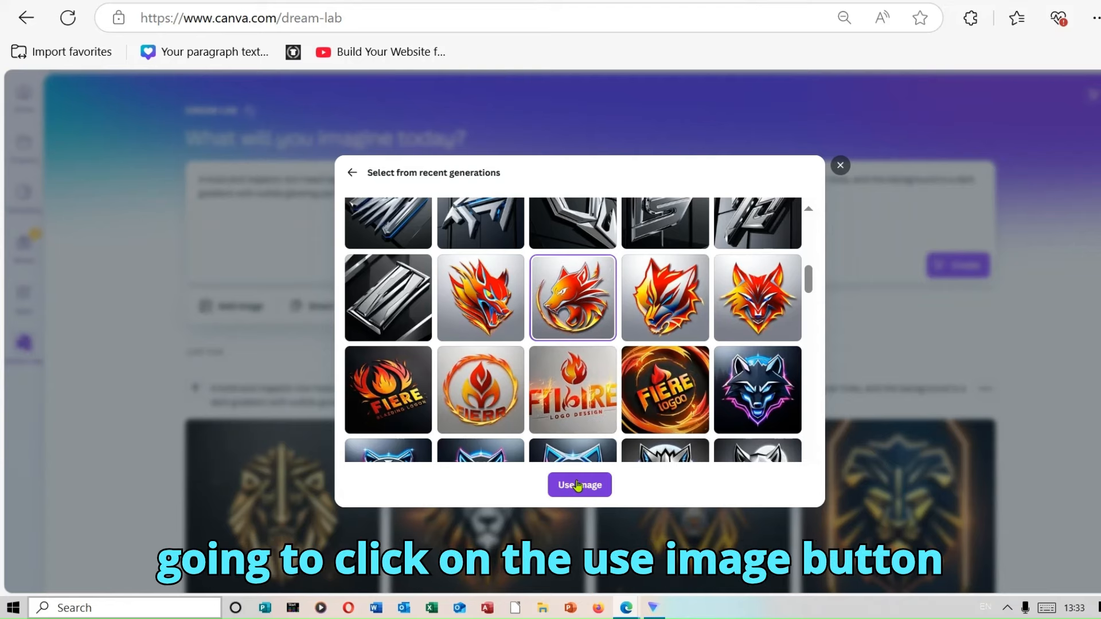
pyautogui.click(578, 486)
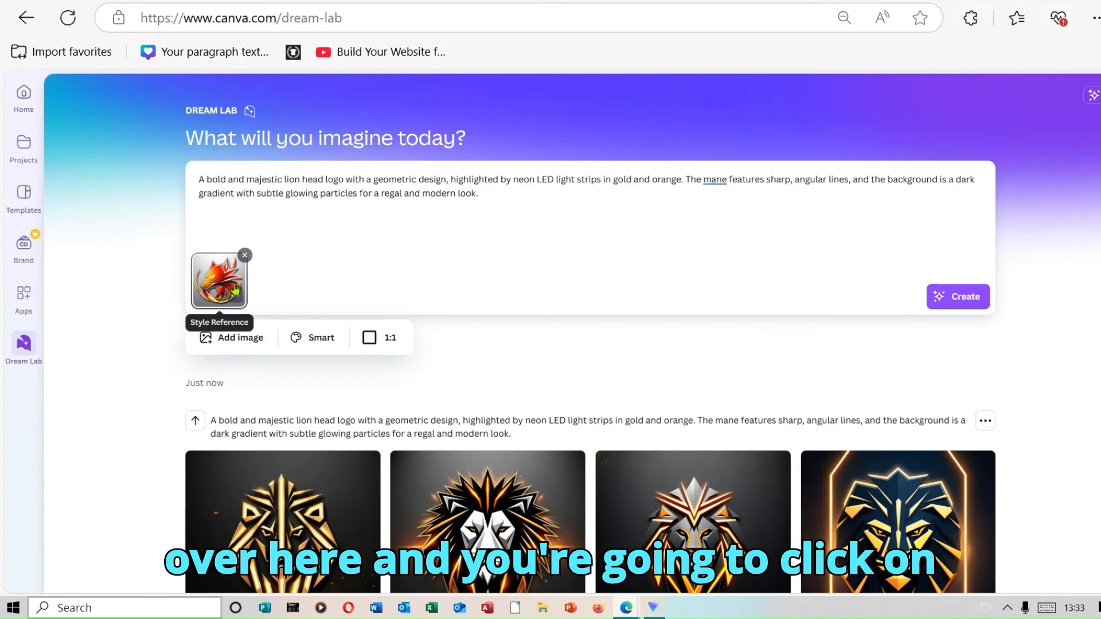
pyautogui.click(977, 296)
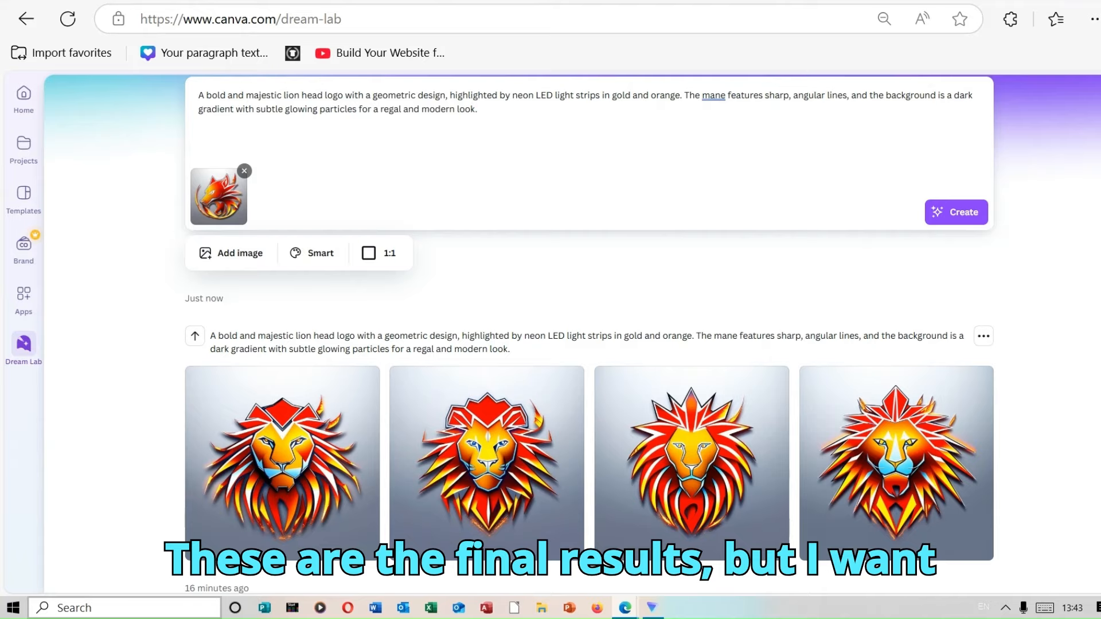
# Reuse the retro-inspired flamingo logo's prompt as the image description and remove the fiery wolf style reference.
pyautogui.scroll(-15, 589, 332)
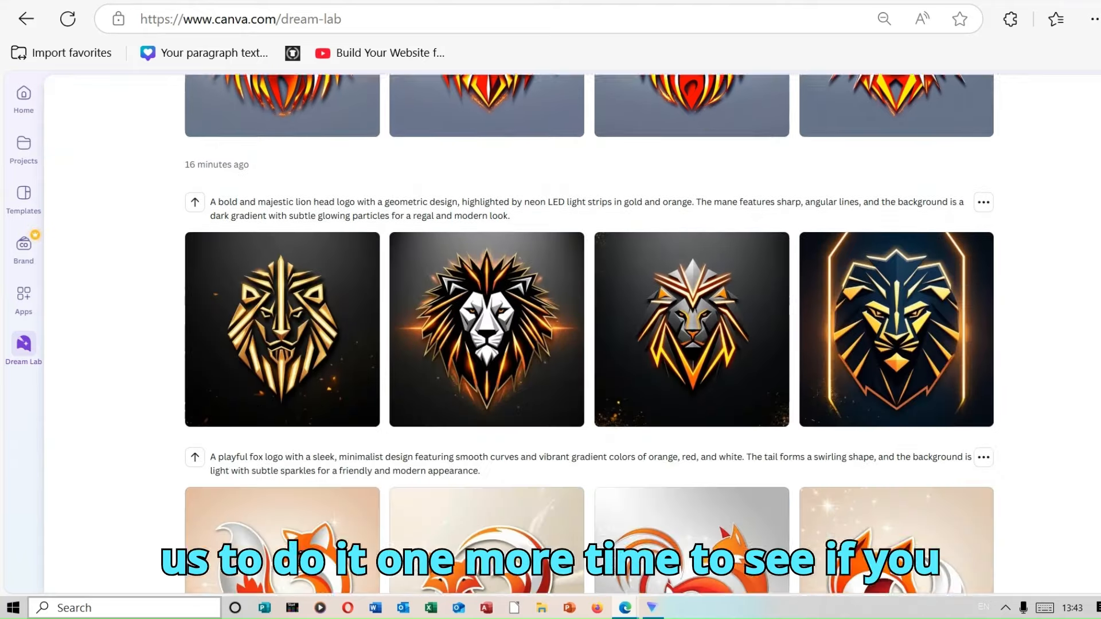
pyautogui.scroll(-10, 1094, 224)
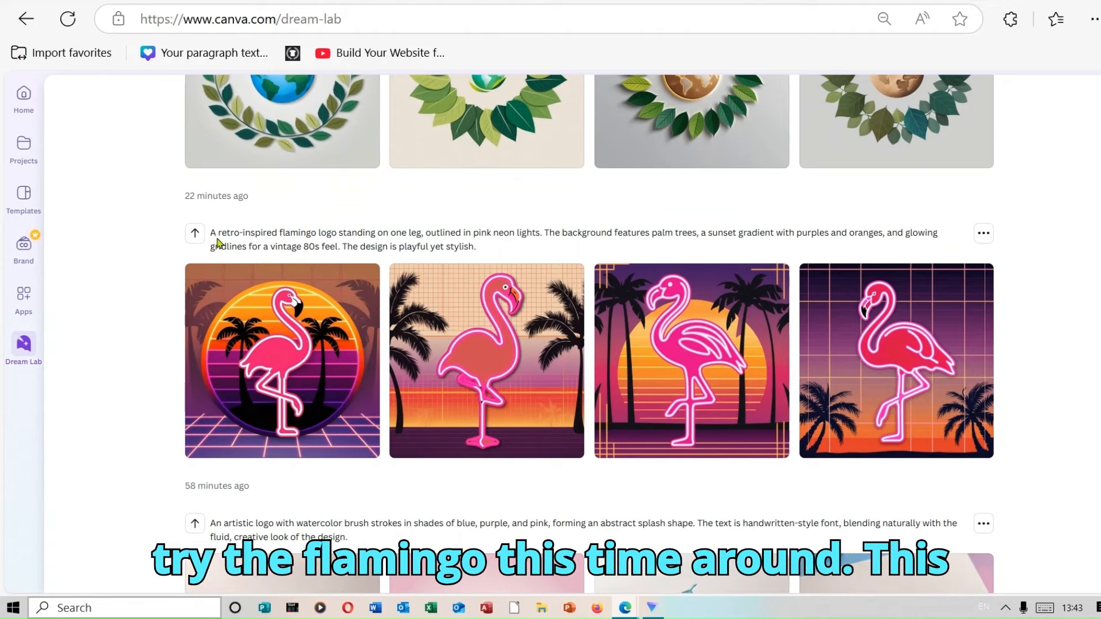
pyautogui.click(195, 234)
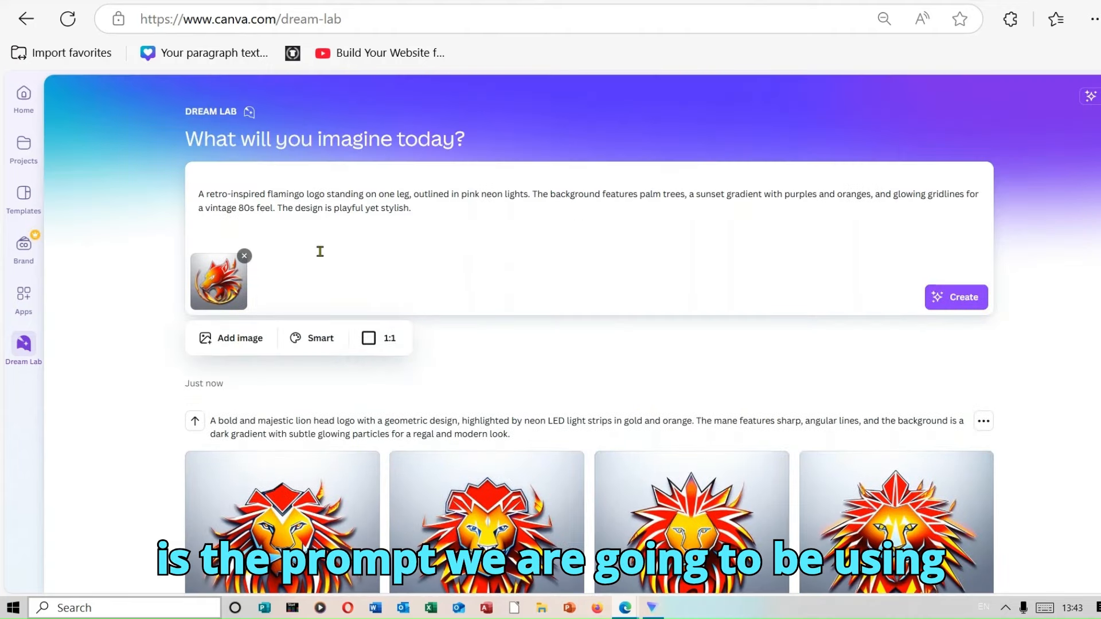
pyautogui.click(246, 257)
# Add the blue-and-pink swan logo with the grey circular ripples from recent generations as style reference and generate the flamingo logos.
pyautogui.click(248, 309)
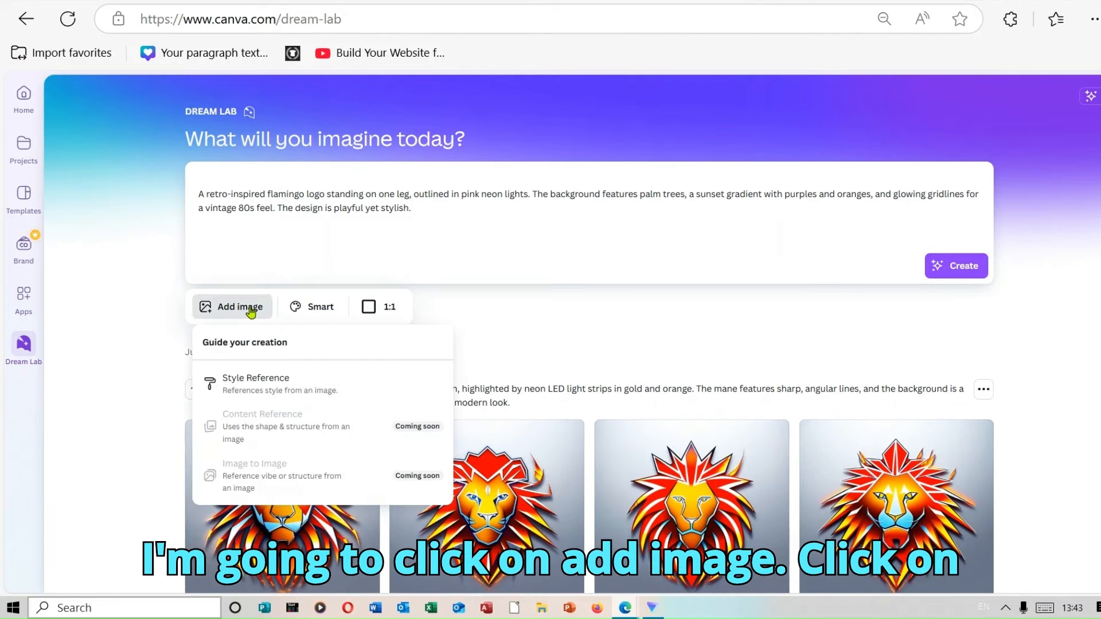
pyautogui.click(261, 383)
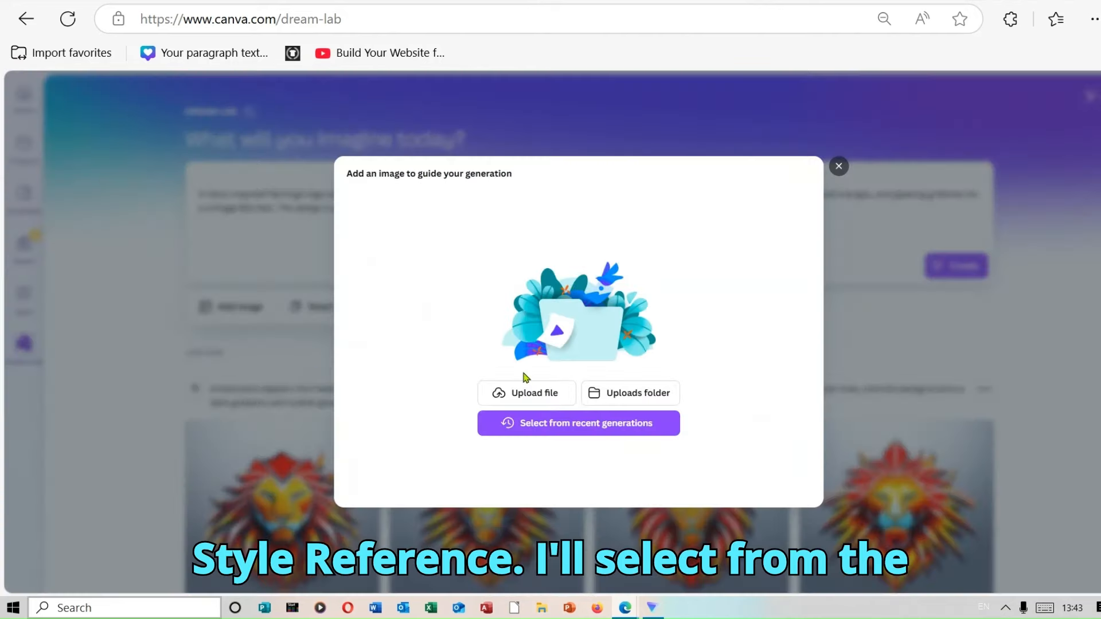
pyautogui.click(555, 427)
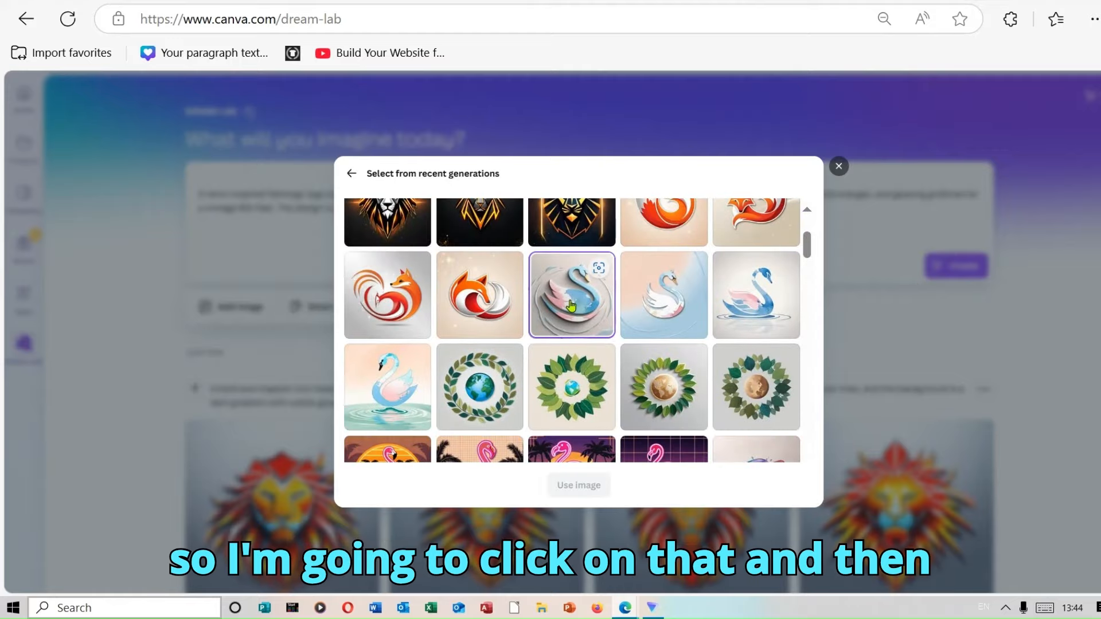
pyautogui.click(570, 304)
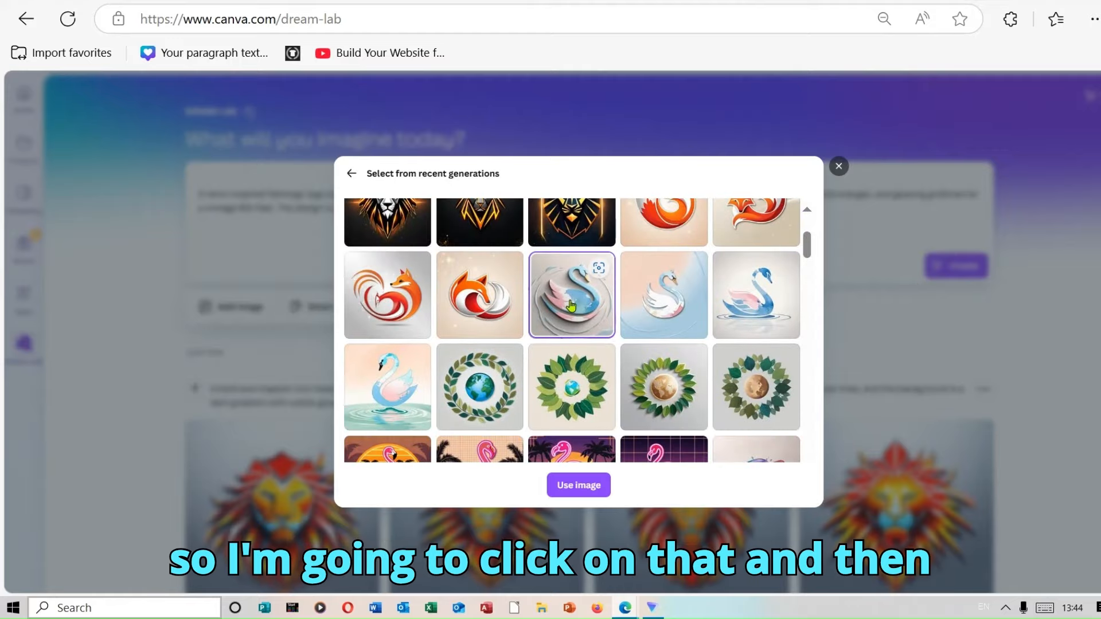
pyautogui.click(588, 486)
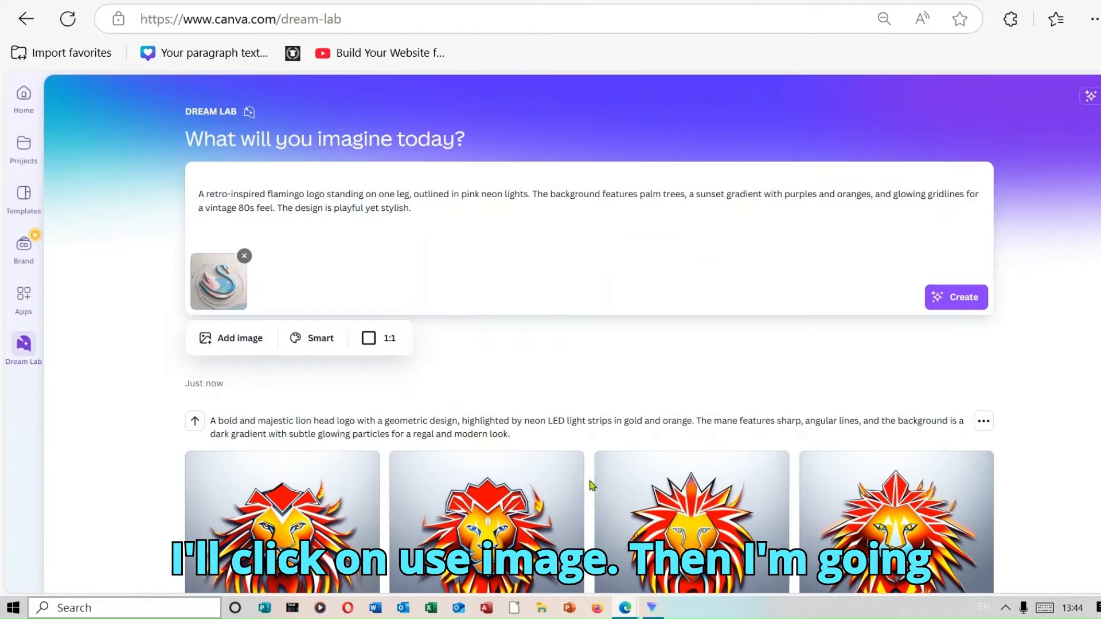
pyautogui.click(963, 297)
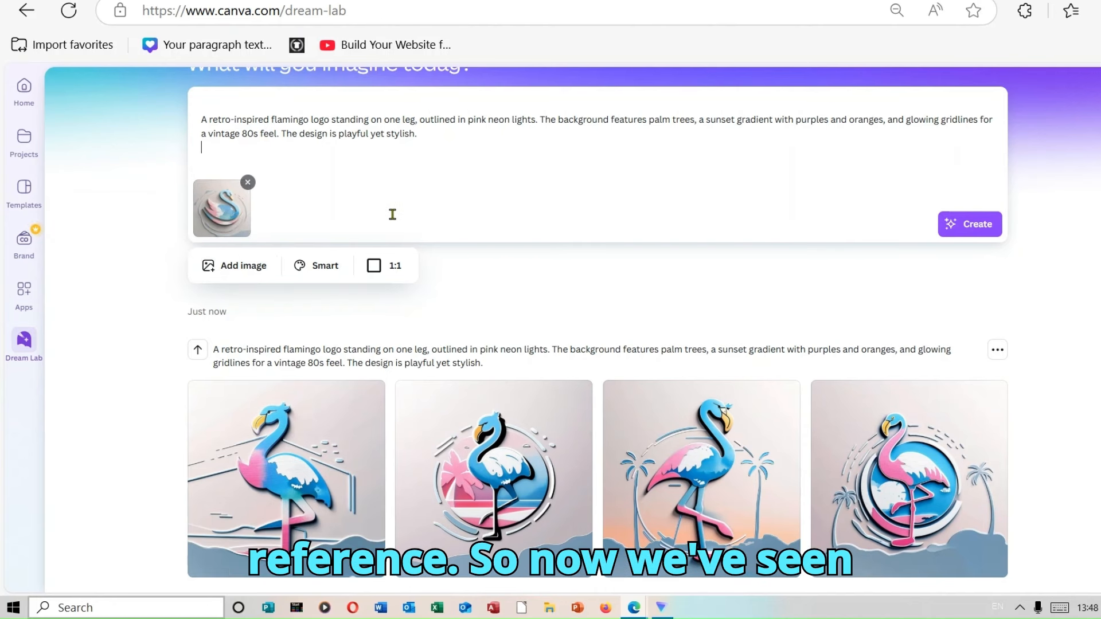
# Remove the swan style reference and clear the flamingo prompt from the image description.
pyautogui.click(248, 182)
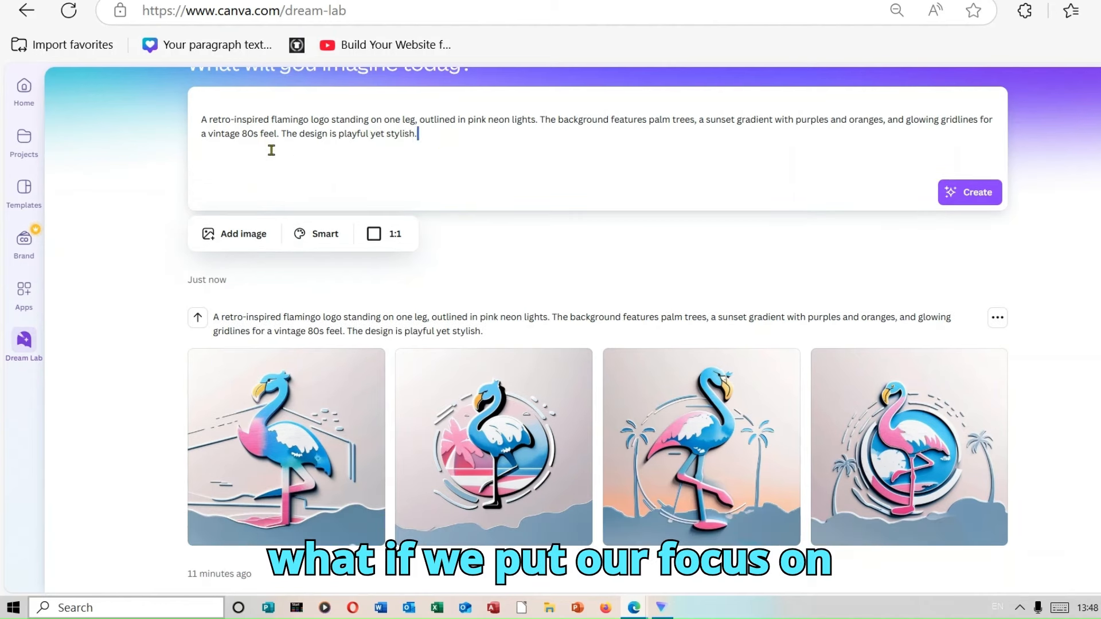
pyautogui.moveTo(270, 148); pyautogui.dragTo(191, 115)
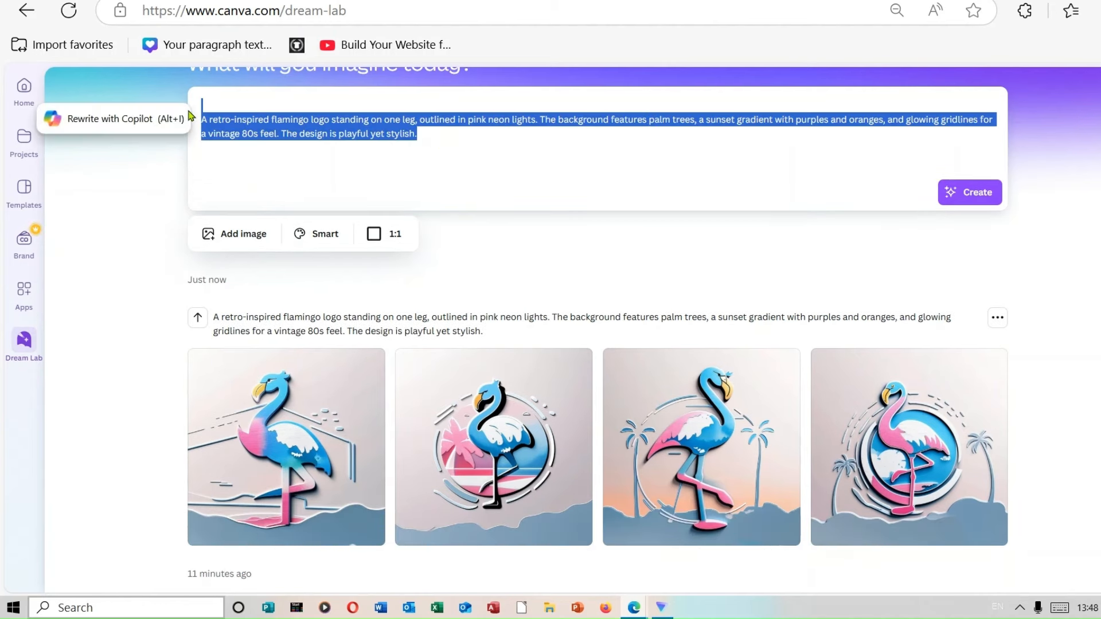
pyautogui.press('BackSpace')
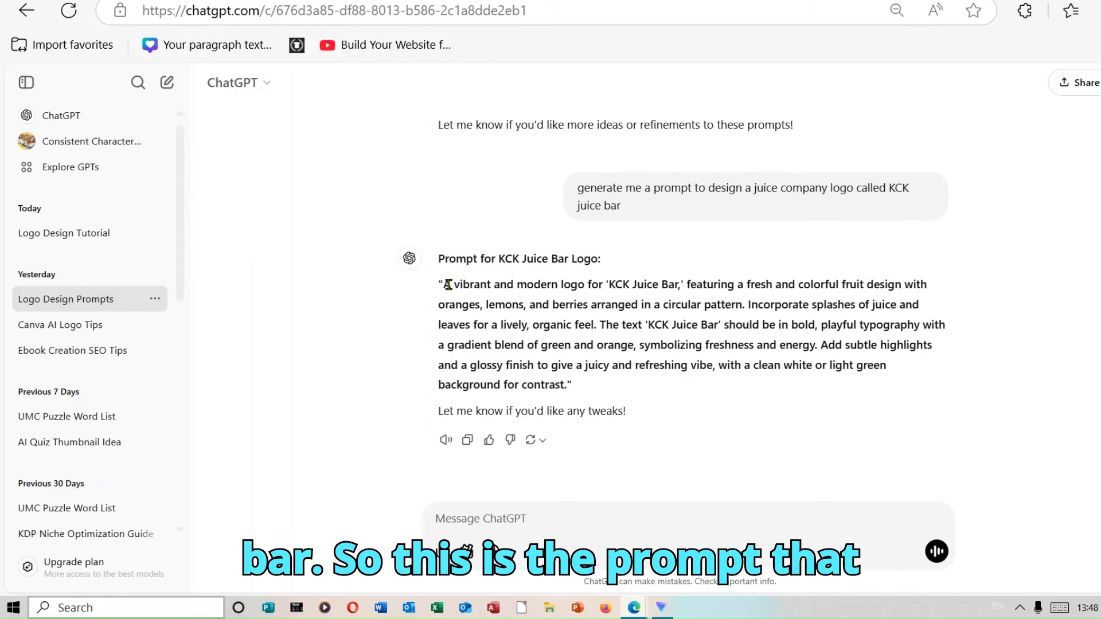
# Copy ChatGPT's KCK Juice Bar logo prompt into Canva Dream Lab's image description.
pyautogui.moveTo(437, 285); pyautogui.dragTo(896, 379)
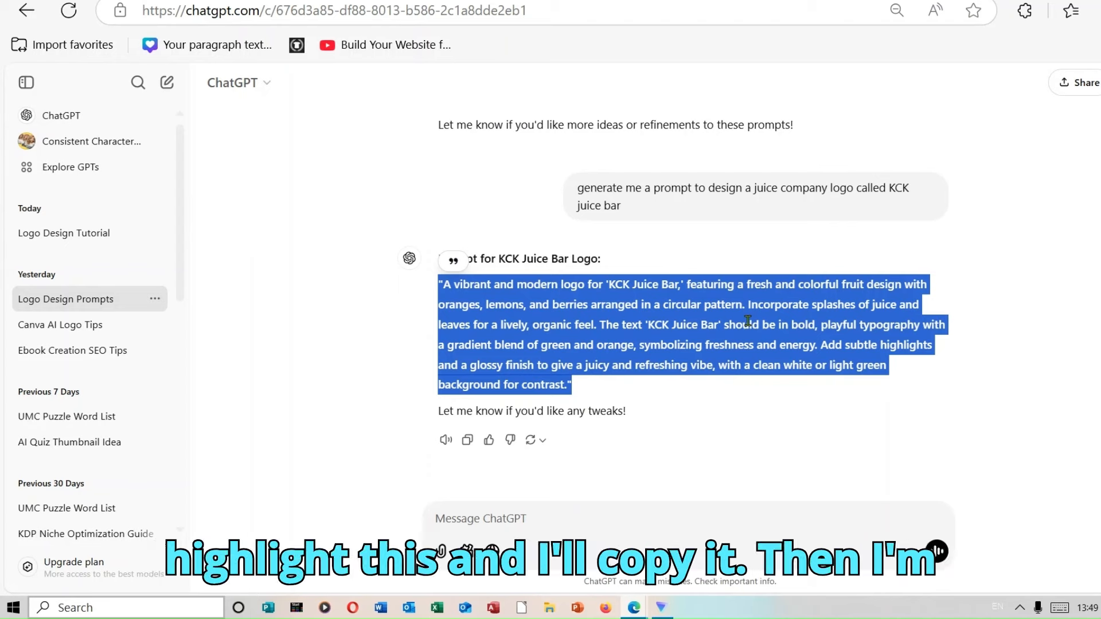
pyautogui.rightClick(782, 327)
pyautogui.click(827, 19)
pyautogui.hotkey('ctrl', 'Tab')
pyautogui.hotkey('ctrl', 'v')
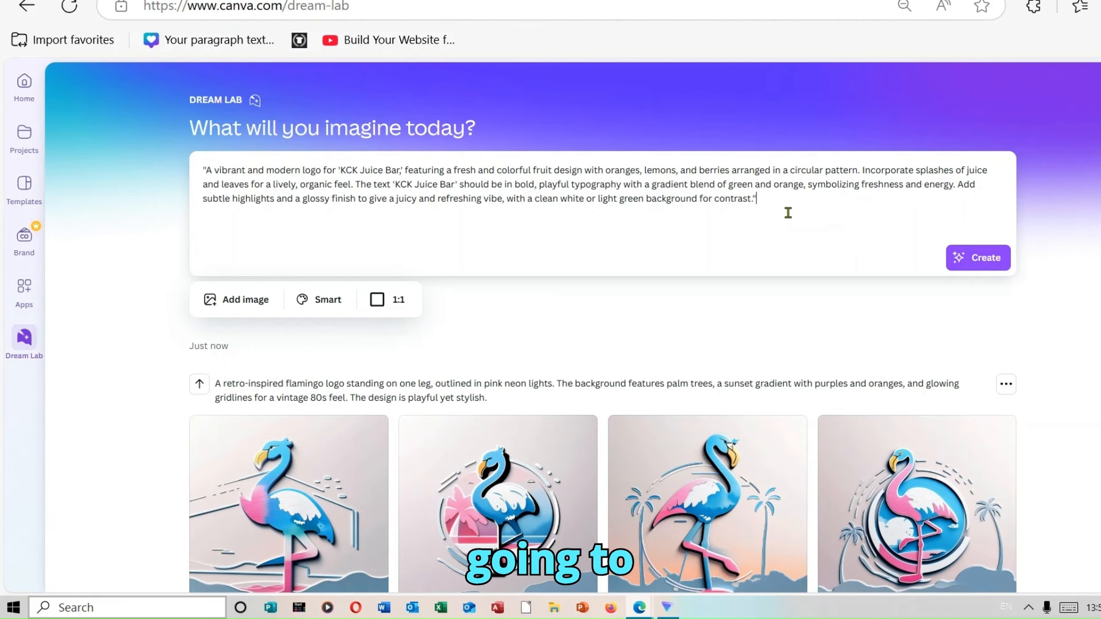
# Generate the KCK Juice Bar logos, and regenerate them with the same prompt for another set.
pyautogui.click(991, 256)
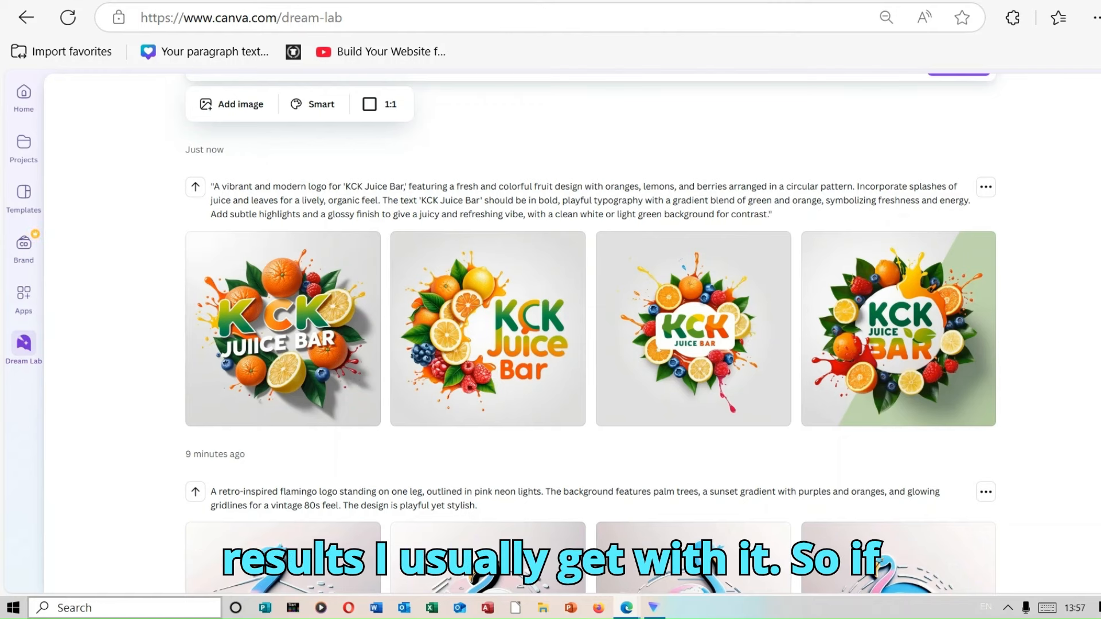
pyautogui.scroll(4, 1012, 229)
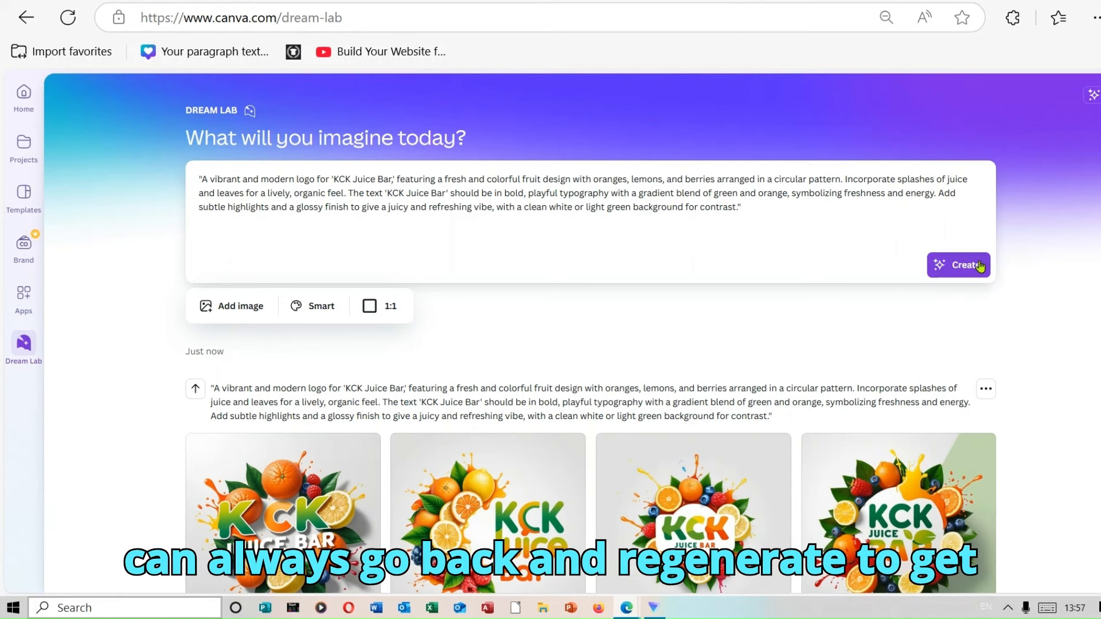
pyautogui.click(979, 267)
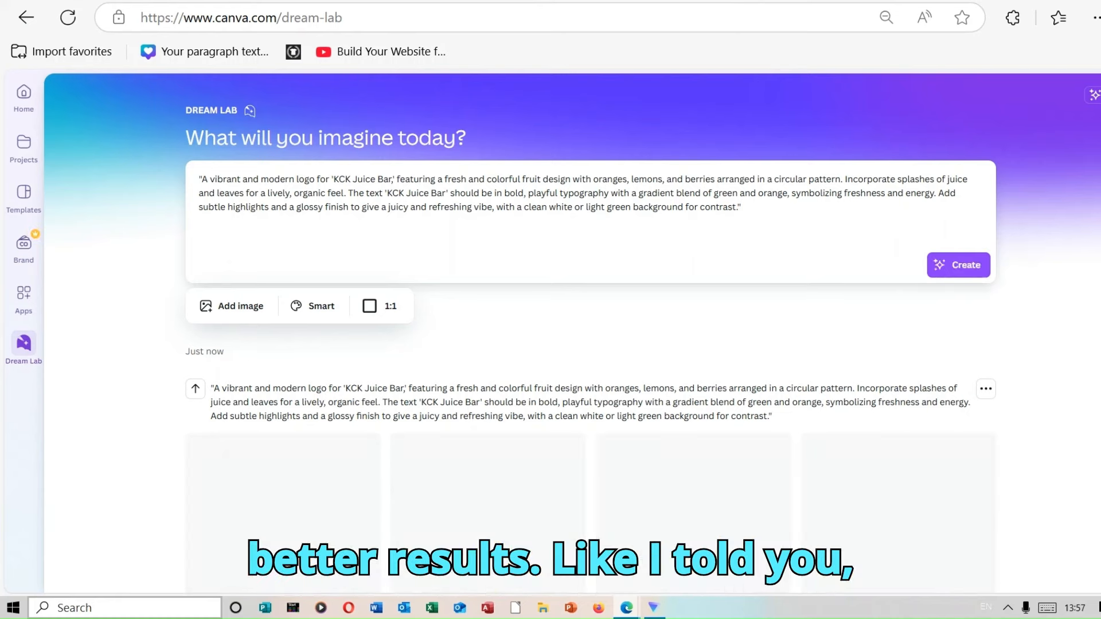